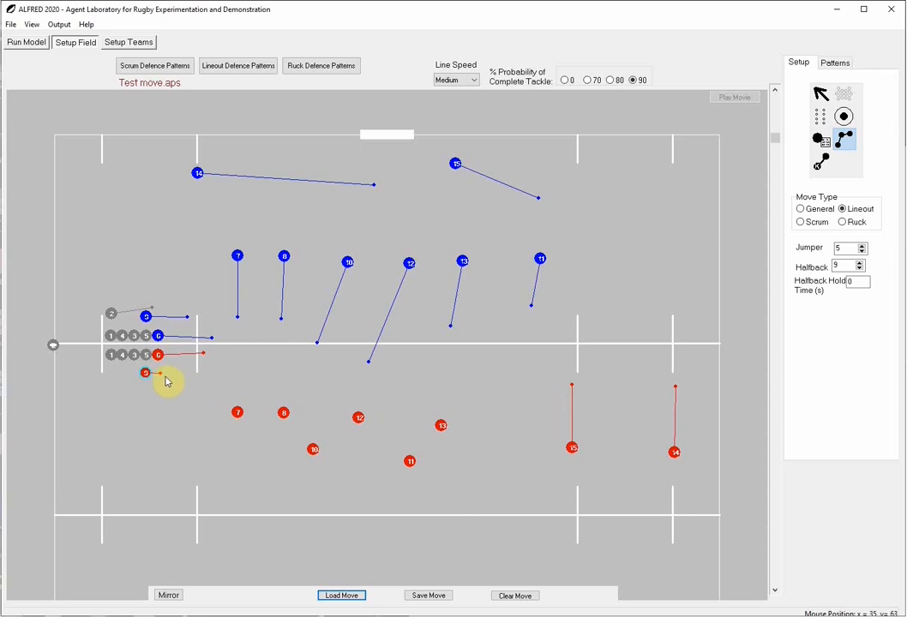
Set the action at red player 9's waypoint to Pass and choose player 8 as the receiver under Pass To
right_click(160, 380)
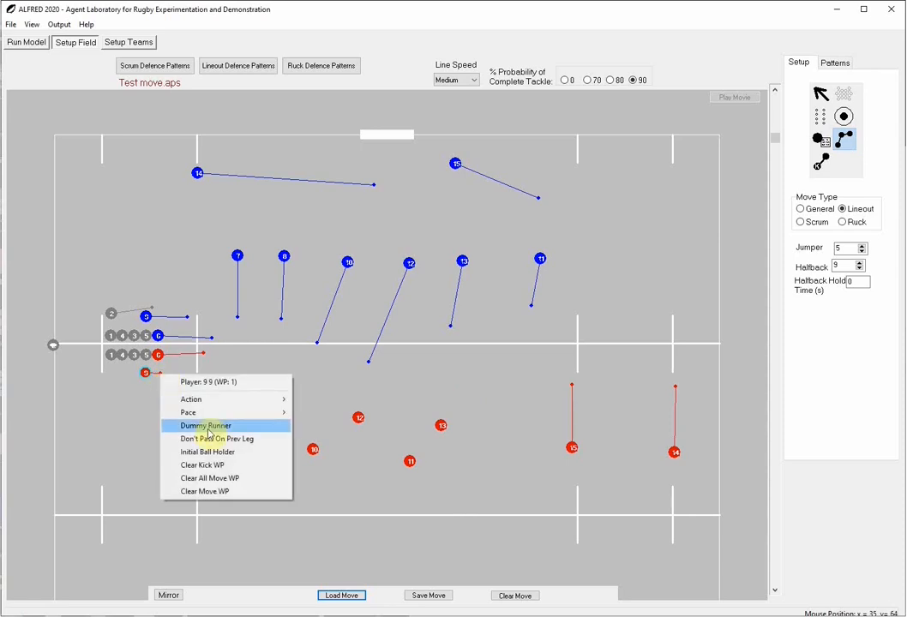
mouse_move(277, 408)
click(317, 413)
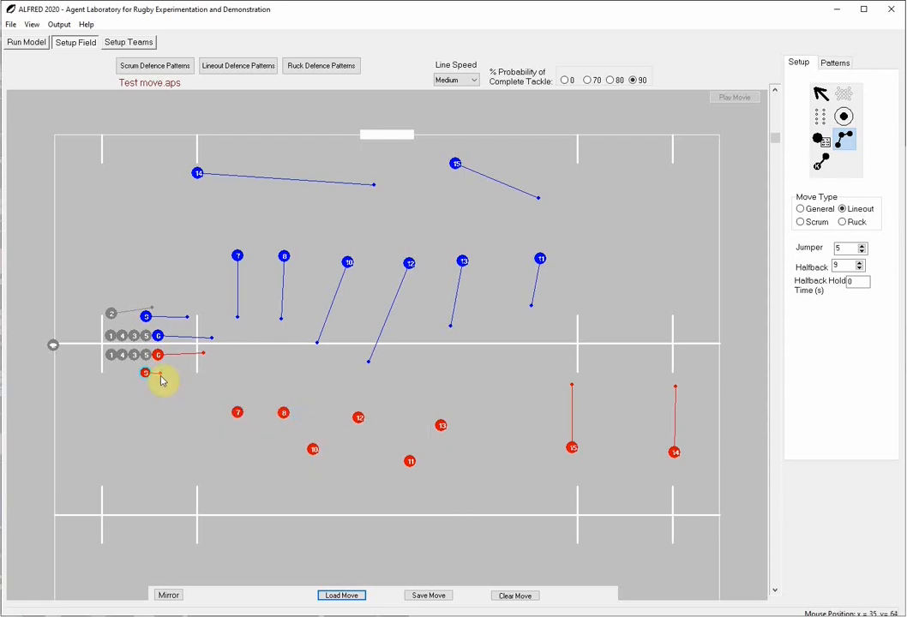
right_click(161, 380)
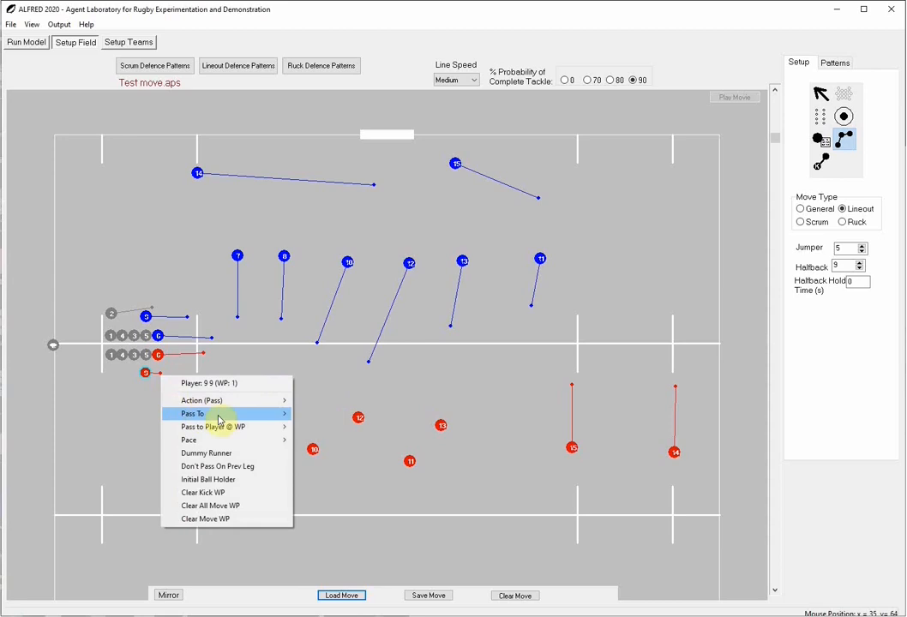
mouse_move(218, 414)
click(314, 519)
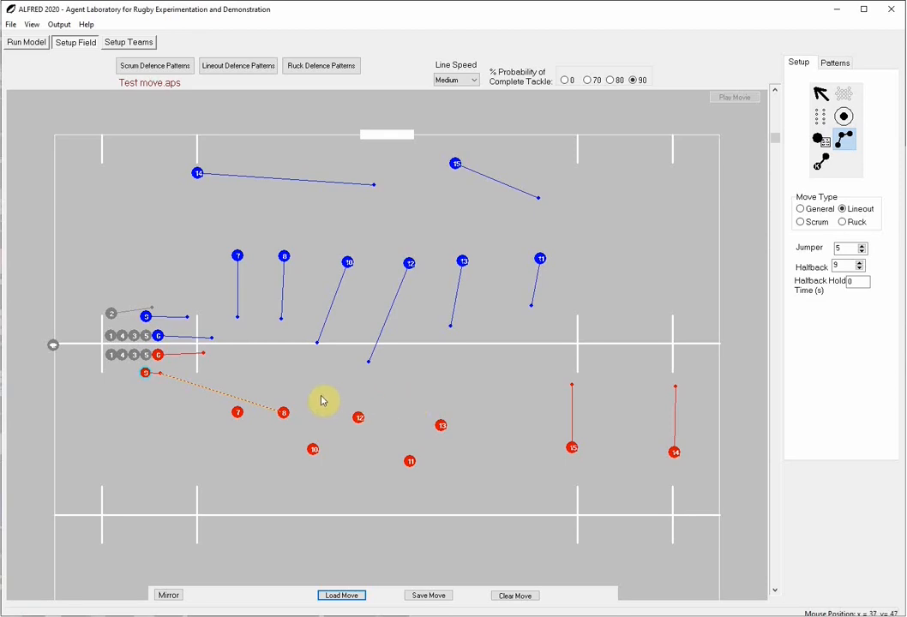
Draw straight forward running lines for red players 7, 8, 12 and 13, and two-leg lines angling outwards for red 10 and 11
drag(294, 400, 289, 378)
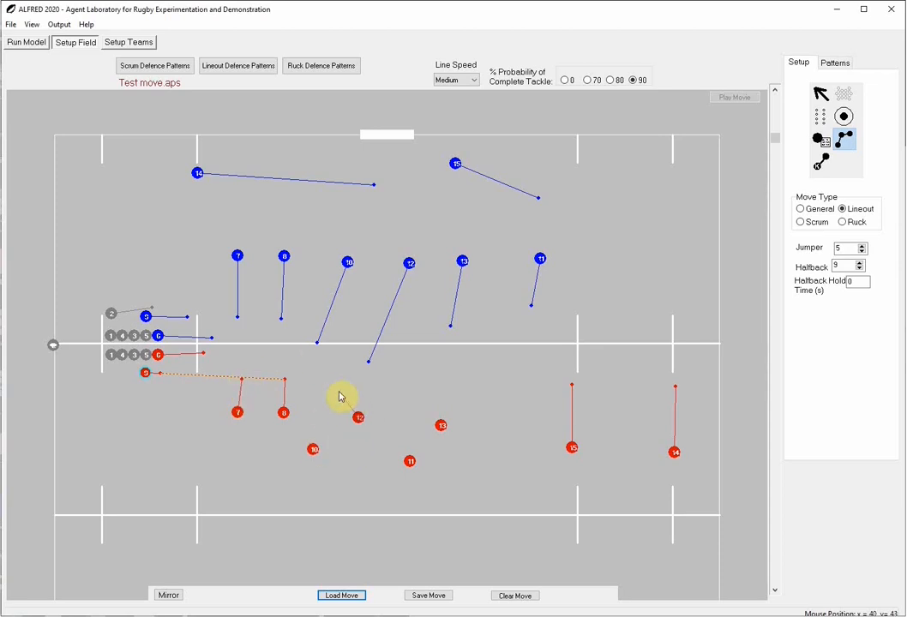
drag(339, 397, 334, 380)
drag(314, 449, 395, 383)
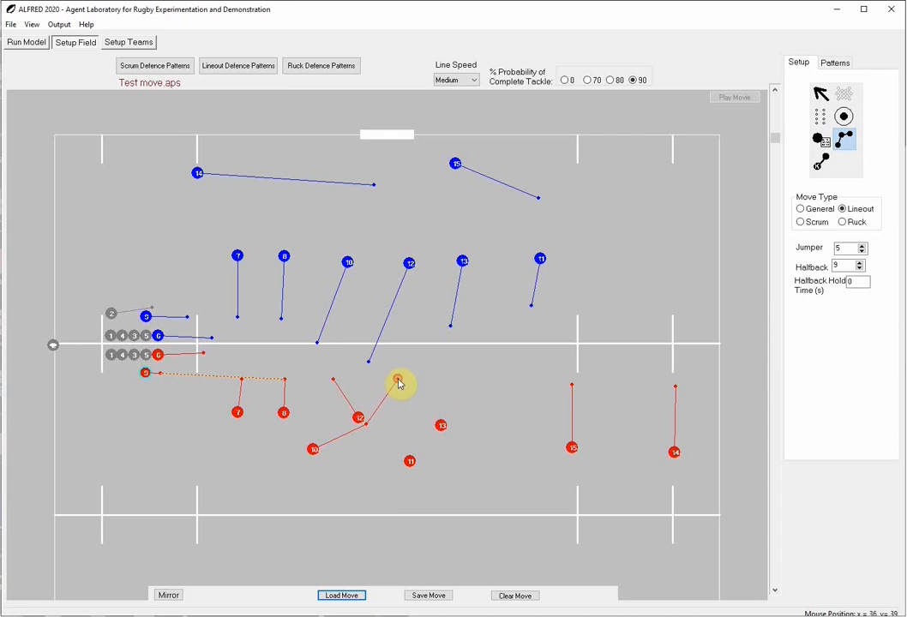
drag(412, 463, 502, 381)
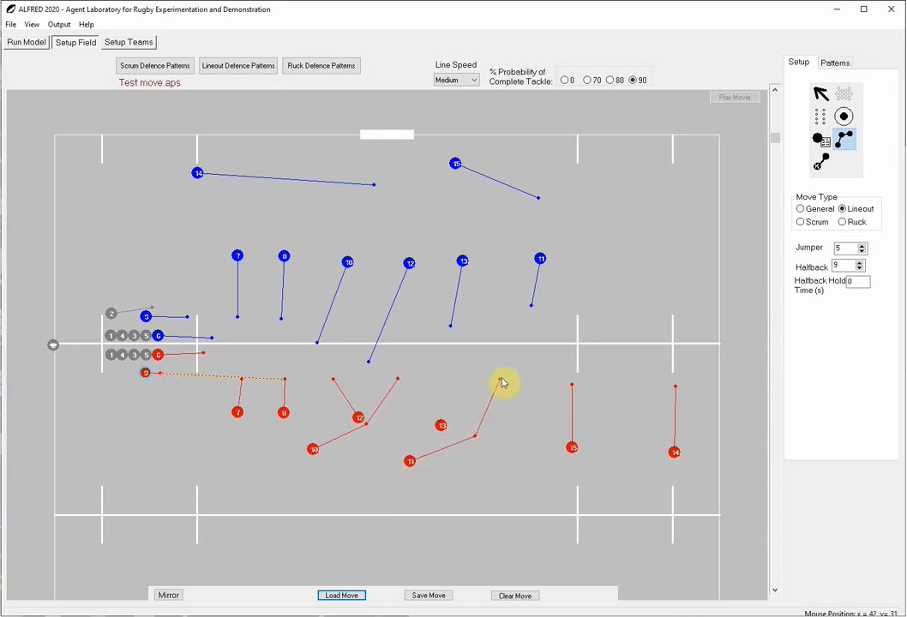
drag(439, 421, 417, 377)
Play the lineout move in the model to check the new running lines
key(F5)
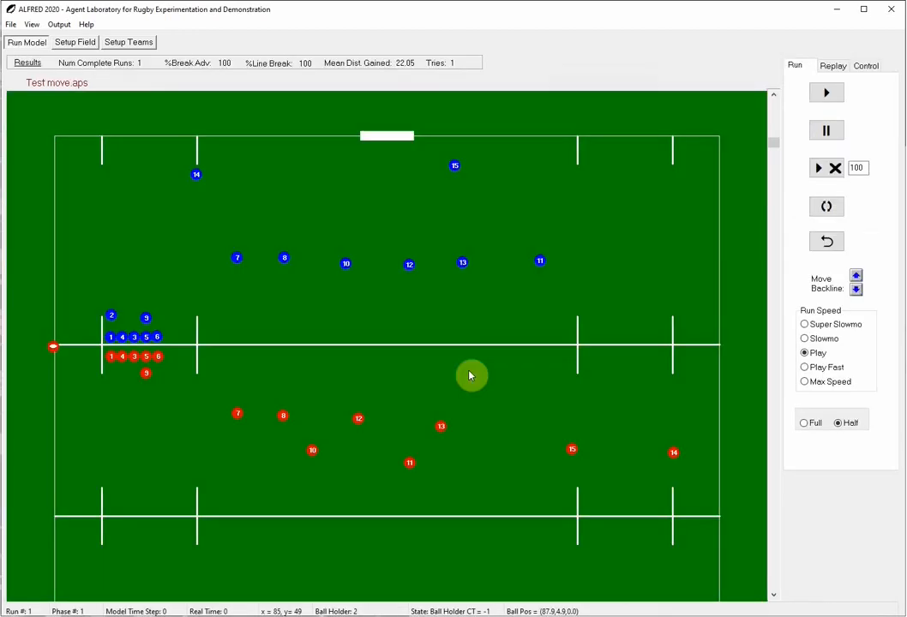
click(827, 92)
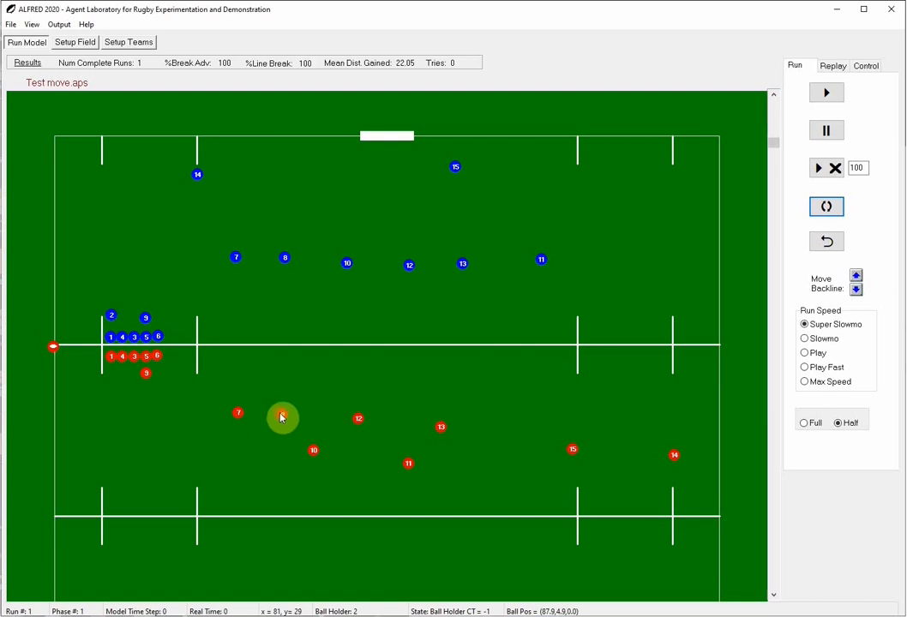
Try red players 8 and 7 in positions closer to the halfway line, and return player 7 to its starting spot
drag(283, 418, 283, 389)
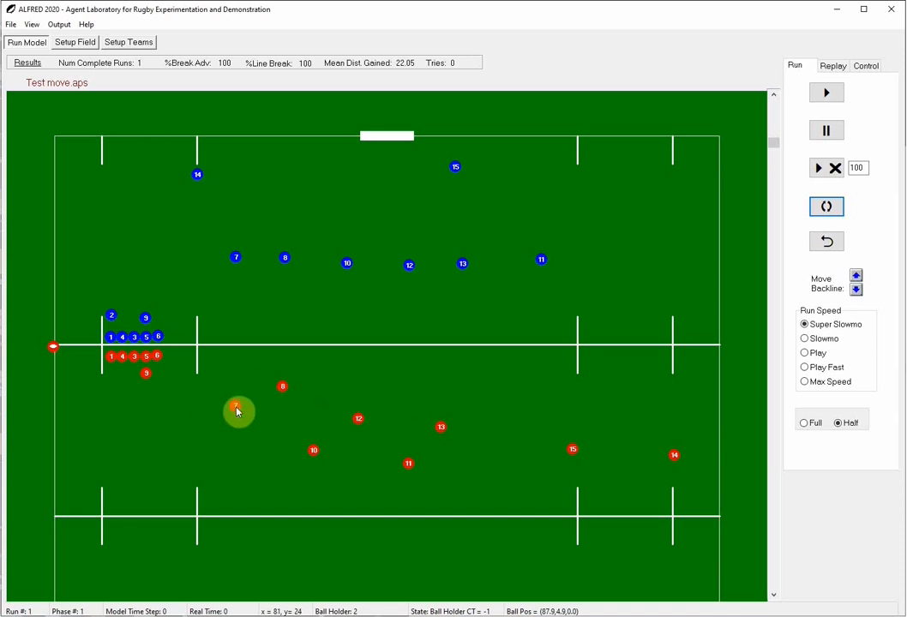
drag(239, 413, 245, 368)
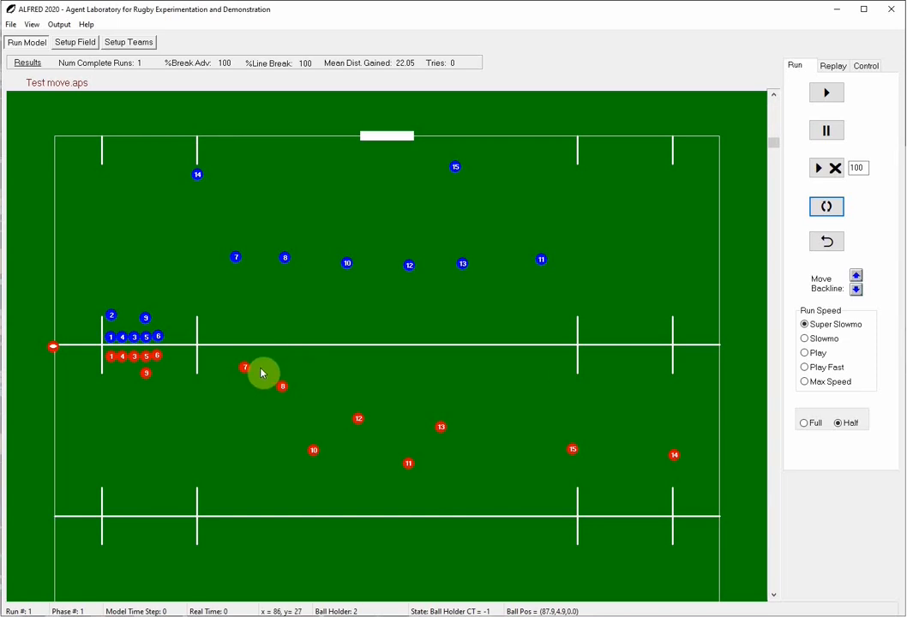
drag(245, 370, 237, 412)
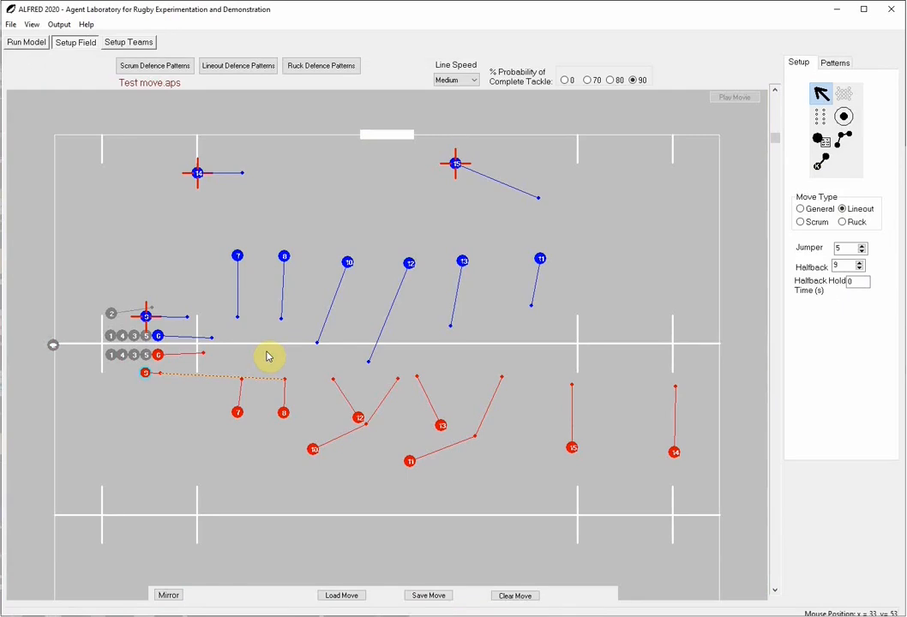
Switch Stick to Move on for red player 7, check the setting, and switch it off again
right_click(237, 417)
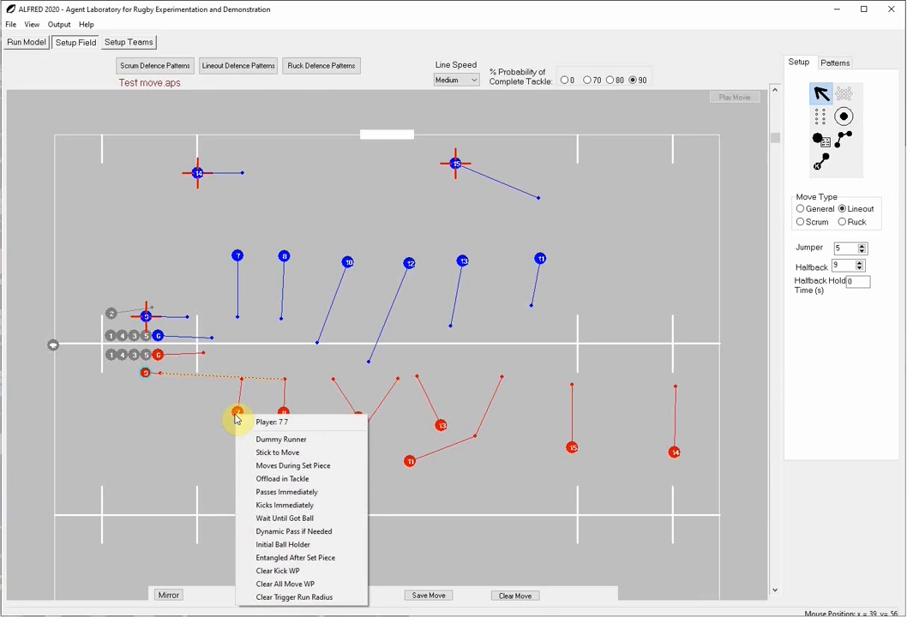
click(287, 454)
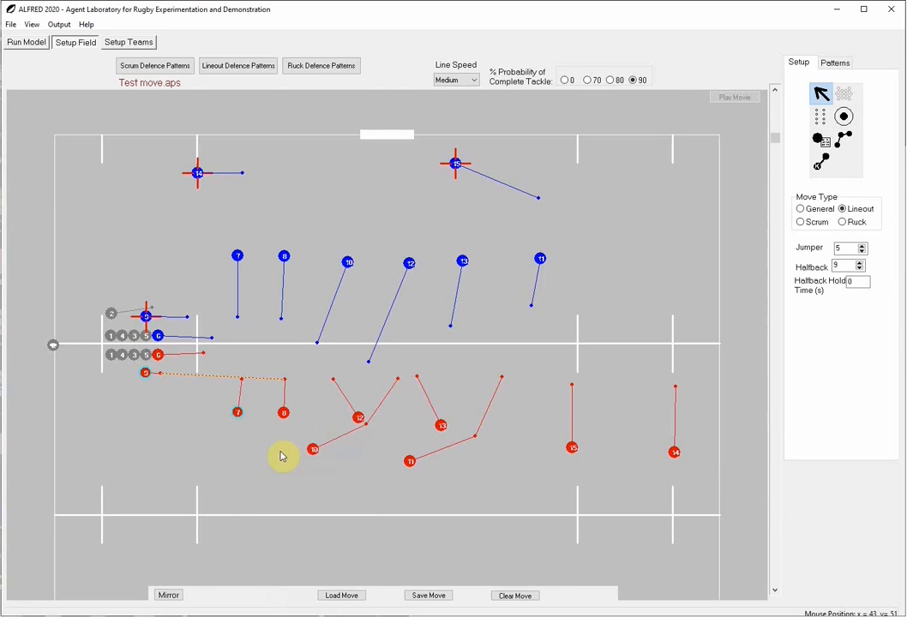
right_click(239, 415)
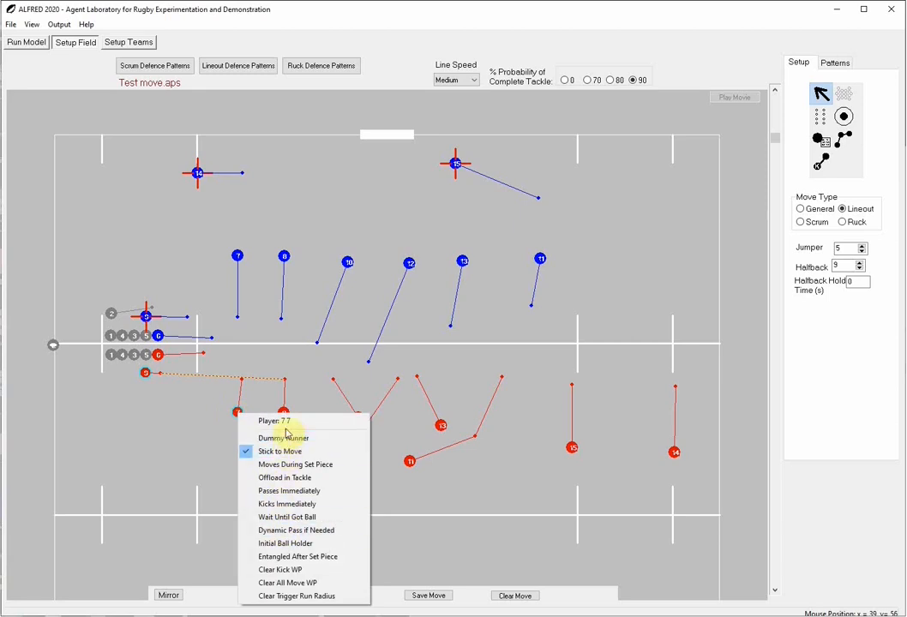
click(503, 540)
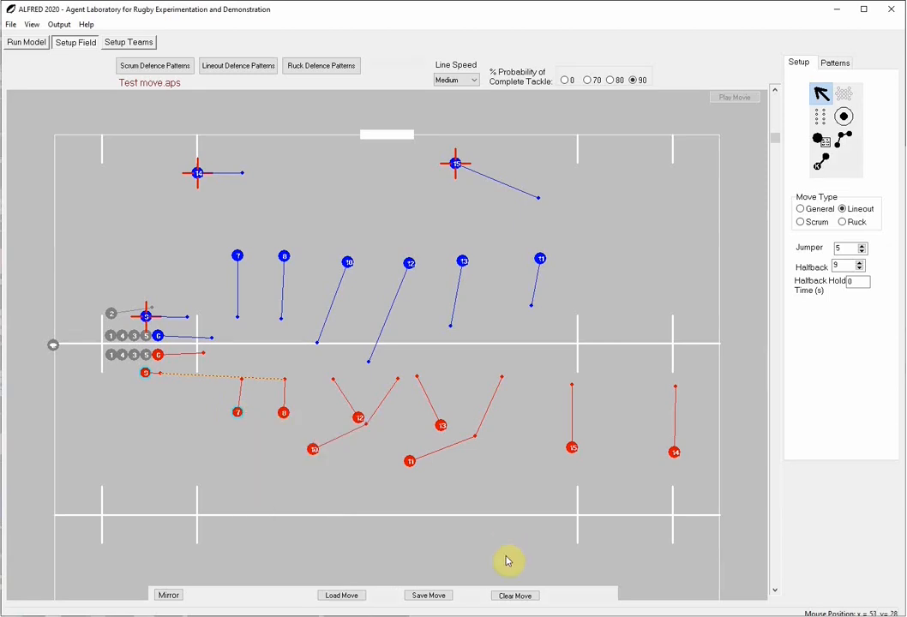
right_click(239, 414)
click(266, 453)
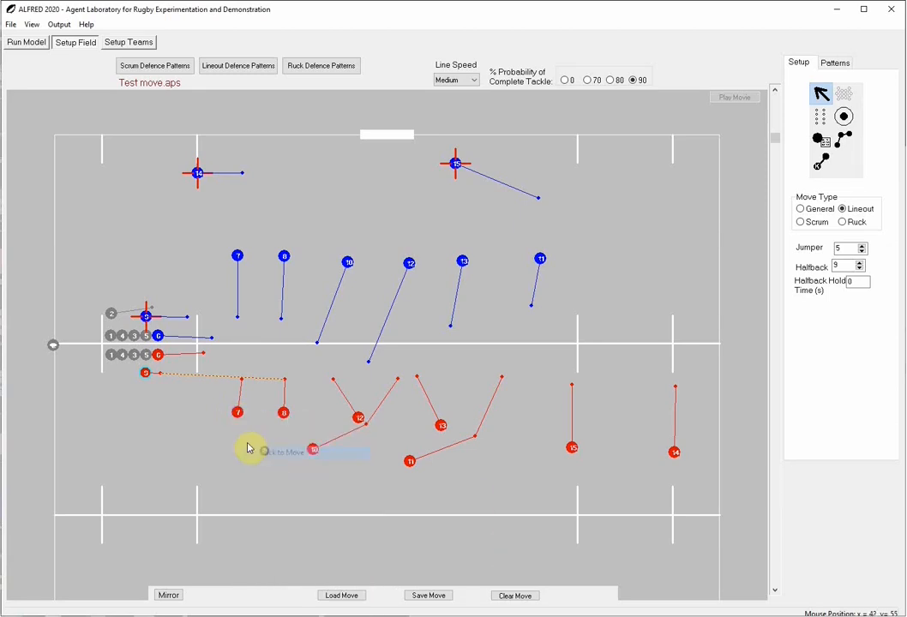
Make red player 7 a dummy runner
right_click(239, 416)
click(271, 439)
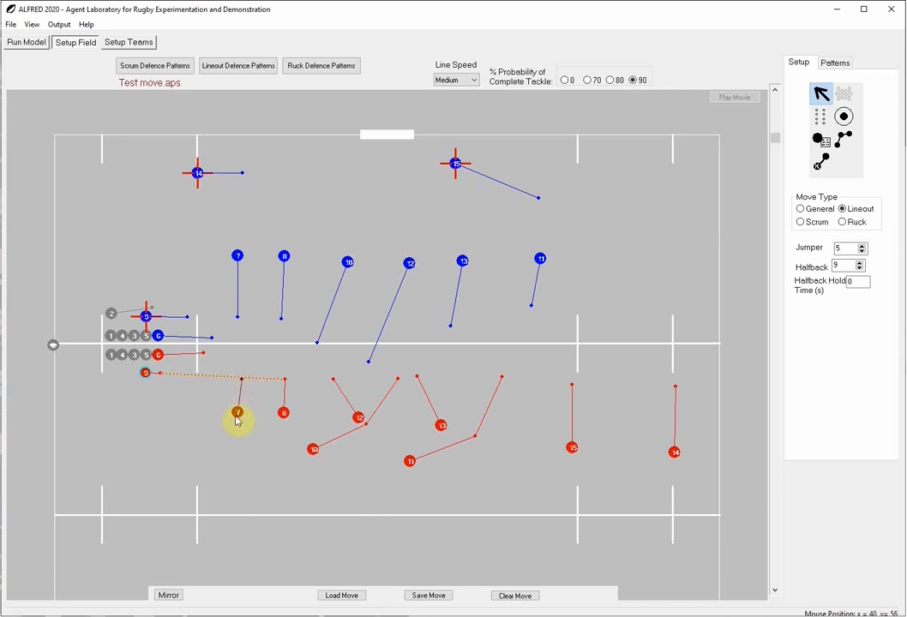
Play the move with player 7 as dummy runner and rewind it to review the runners' timing
key(ctrl+r)
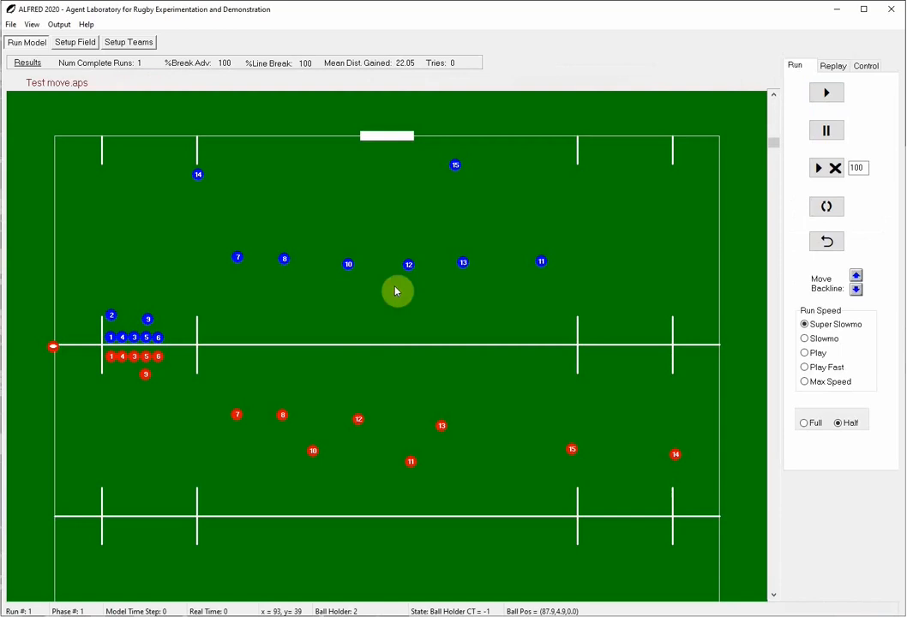
click(826, 93)
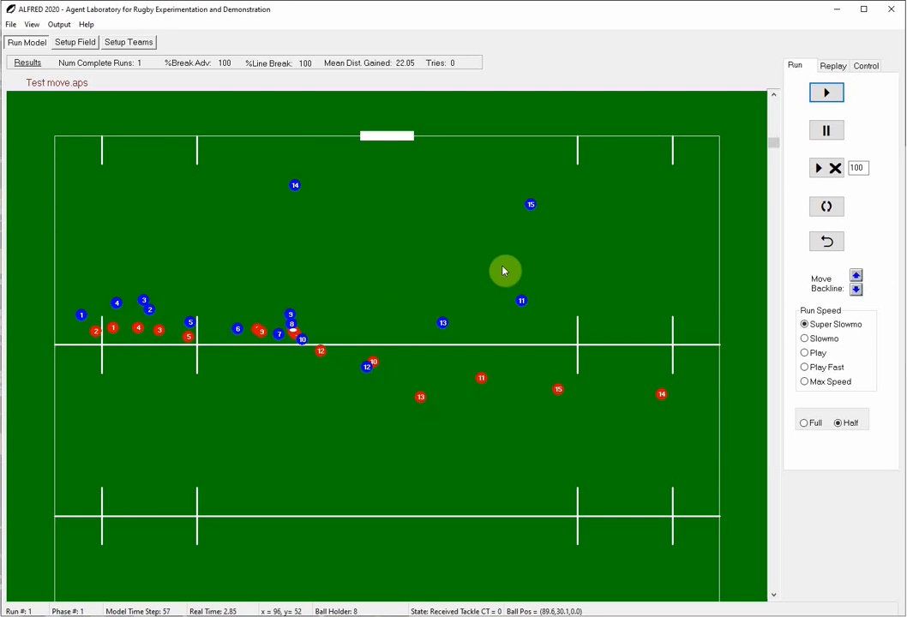
click(826, 242)
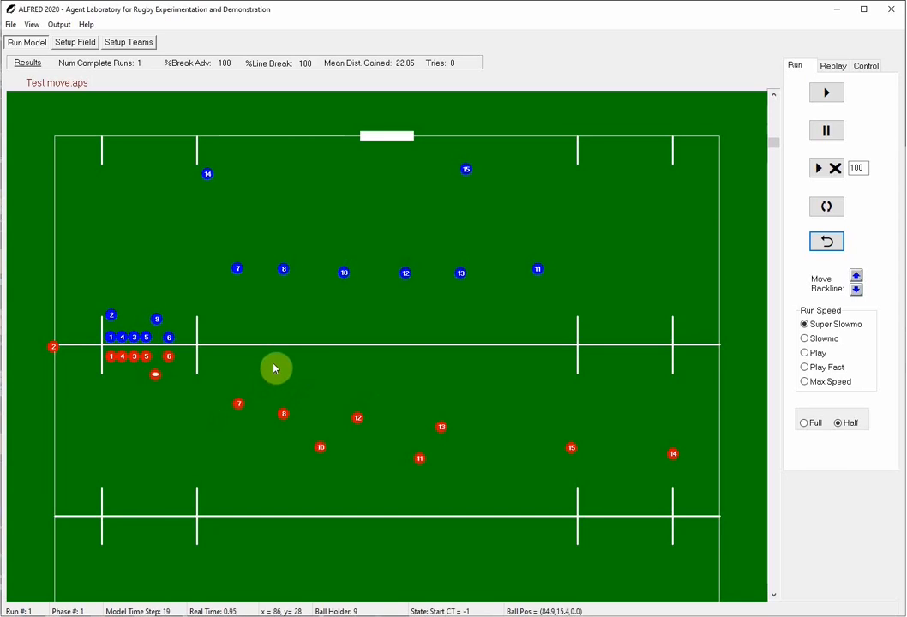
Give red players 7 and 8 trigger run radii that reach back to the end of red player 9's run
key(ctrl+Tab)
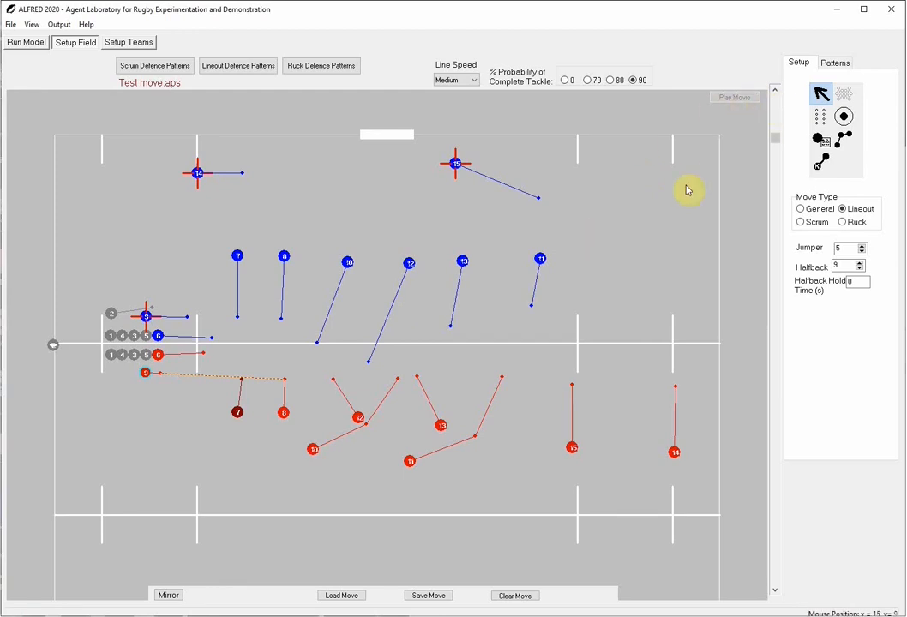
click(845, 118)
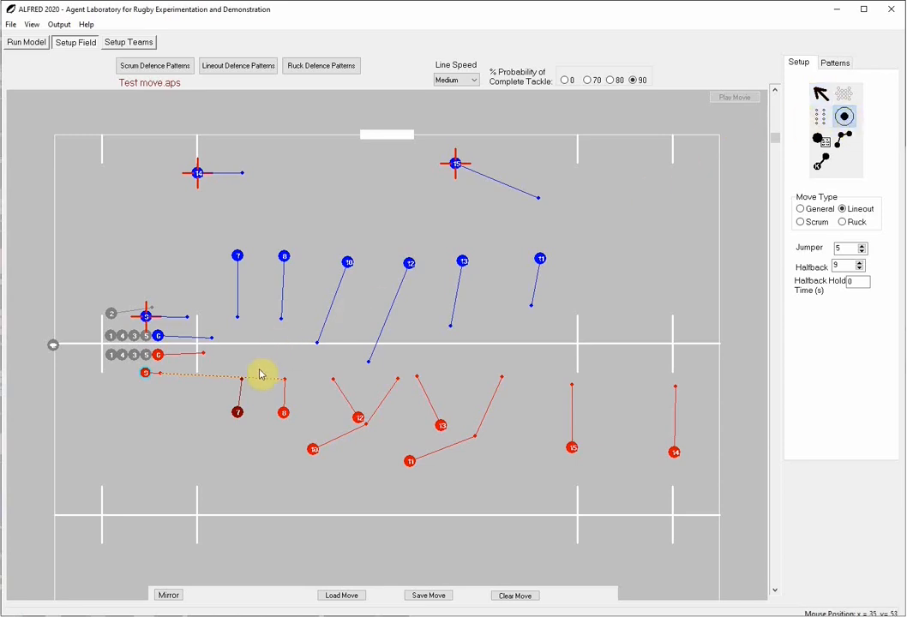
click(240, 418)
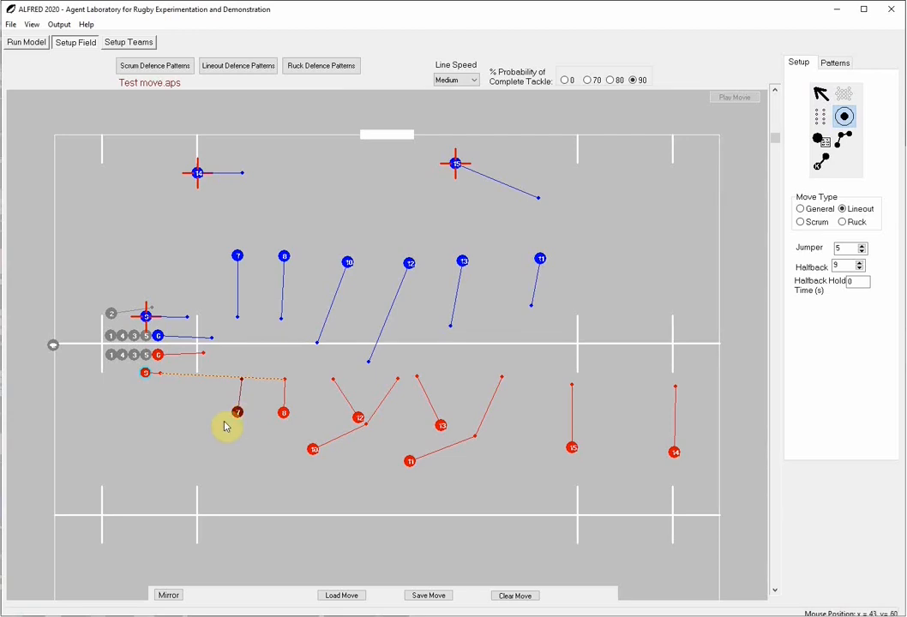
drag(239, 418, 302, 466)
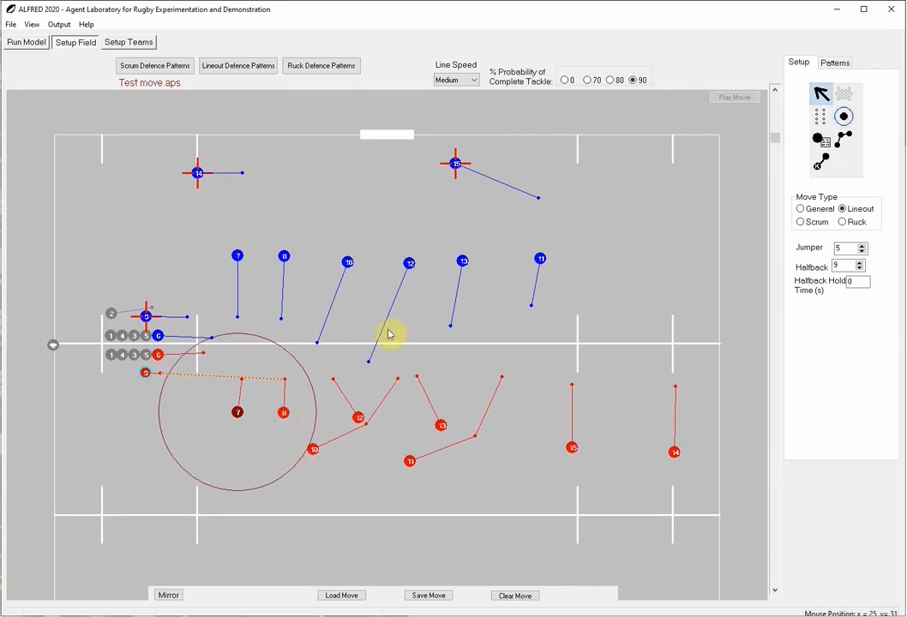
click(844, 116)
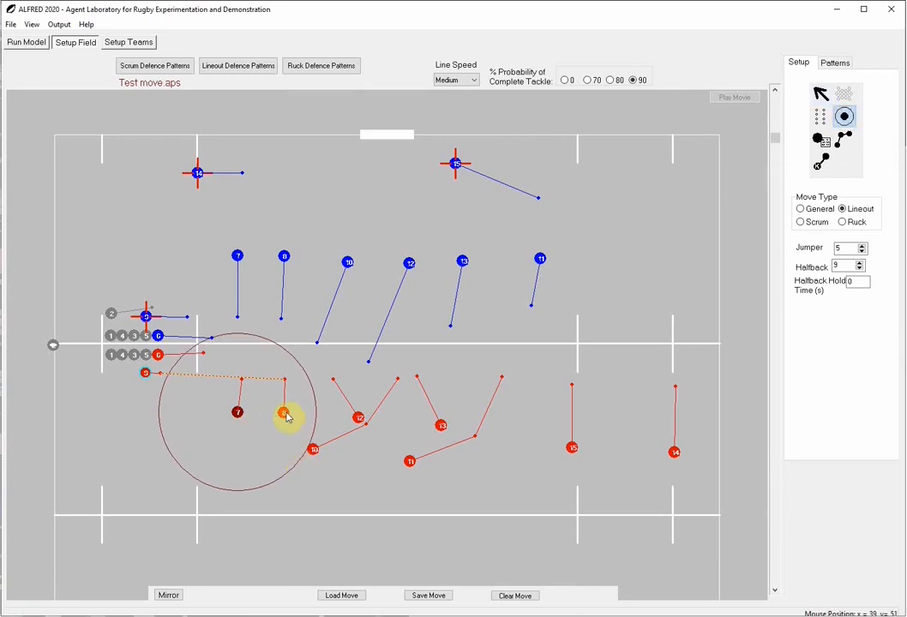
drag(289, 423, 369, 502)
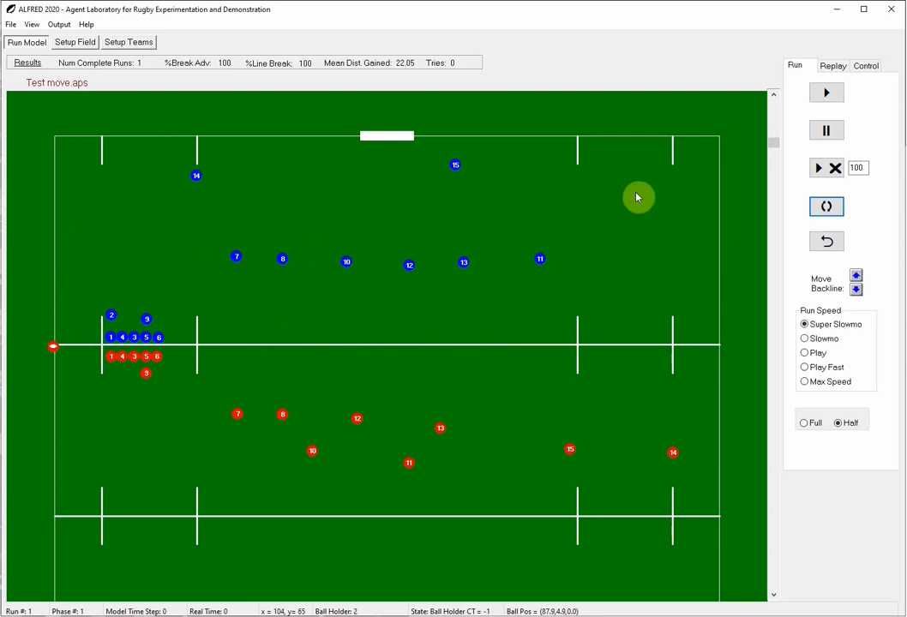
Run the move again to observe how the trigger radii time the runs of players 7 and 8
click(832, 93)
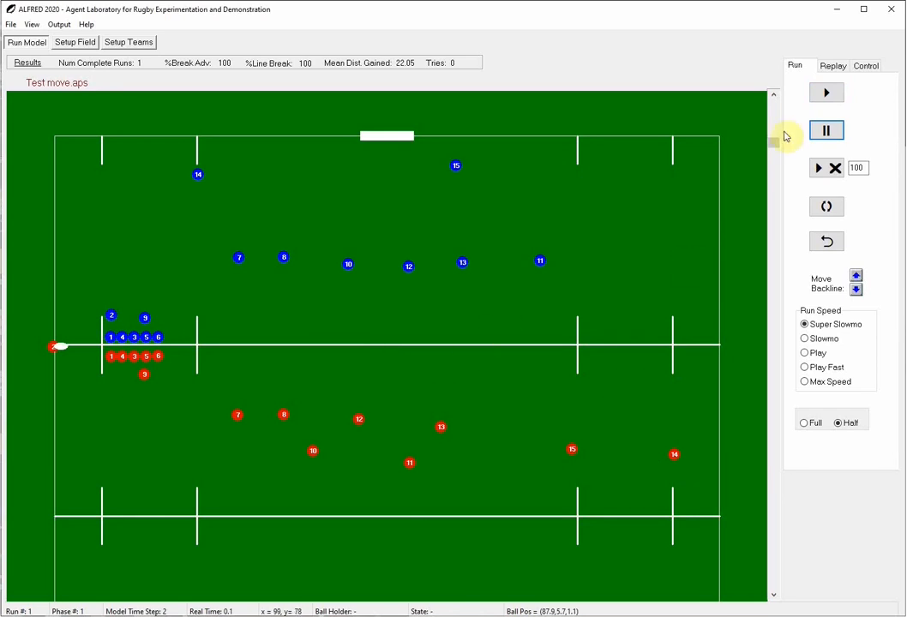
click(822, 96)
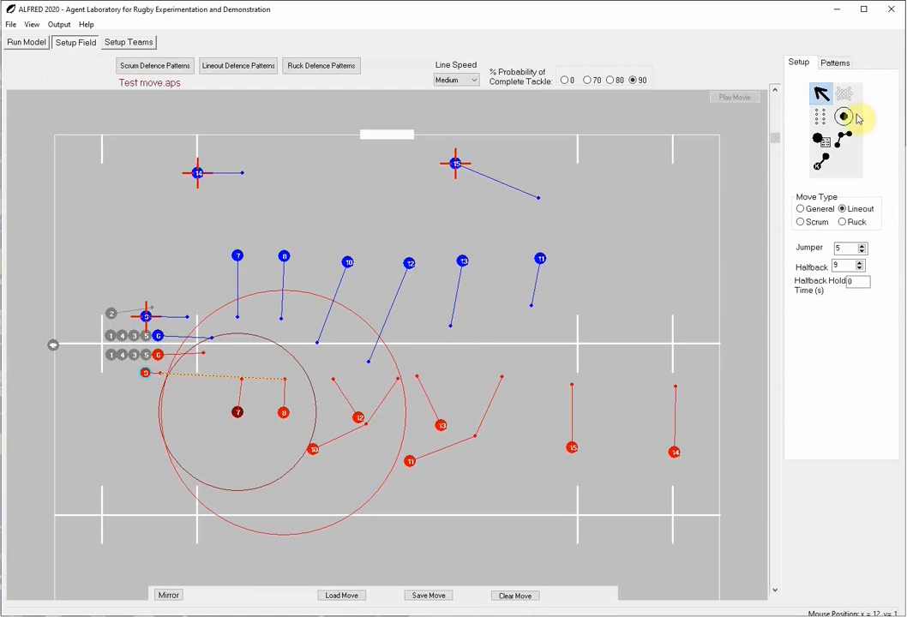
Draw a trigger run radius around red player 12 that reaches just past the end of red player 9's run
click(847, 119)
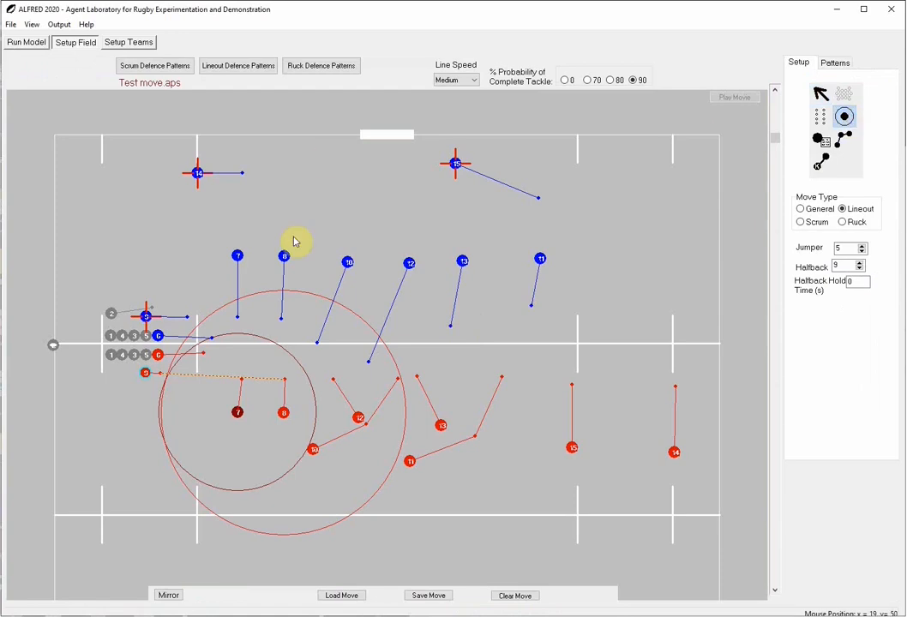
click(358, 419)
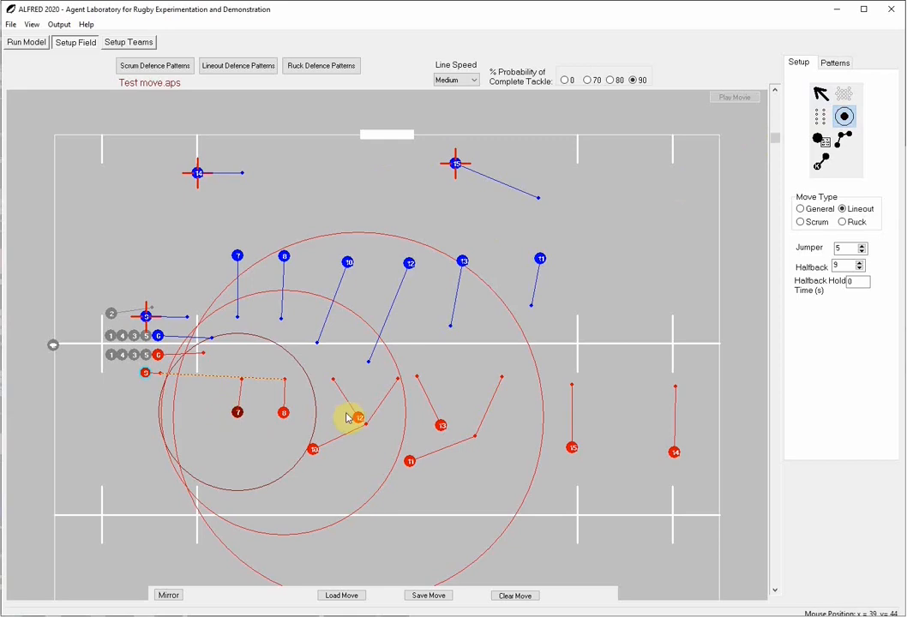
drag(361, 417, 167, 388)
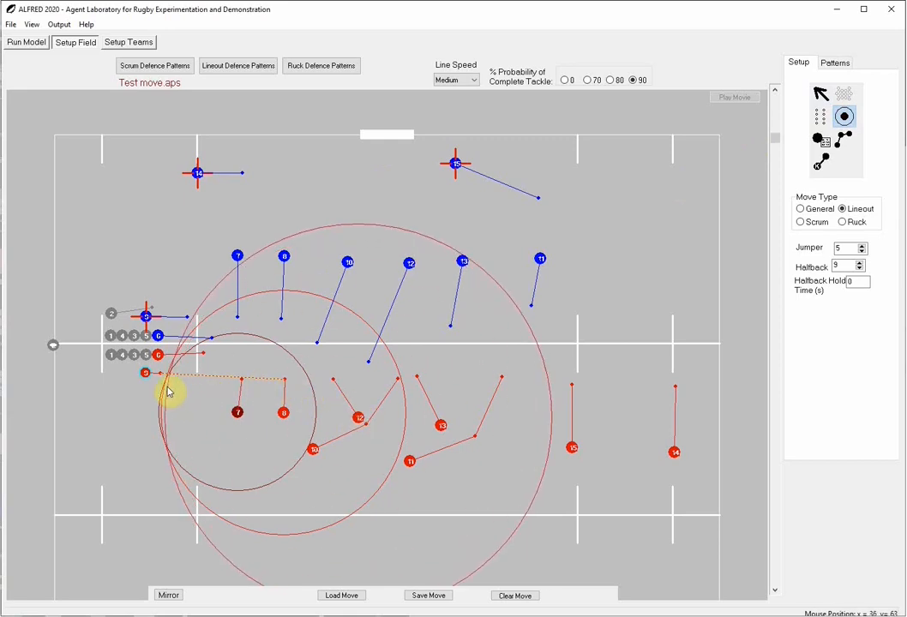
click(166, 386)
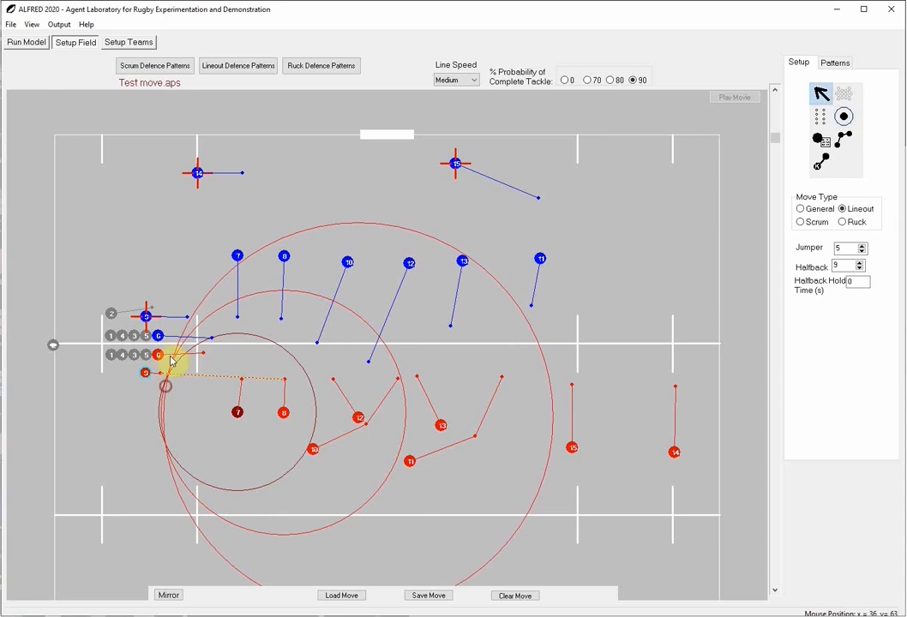
Run the move to check player 12's run timing, and return to the field setup
click(17, 46)
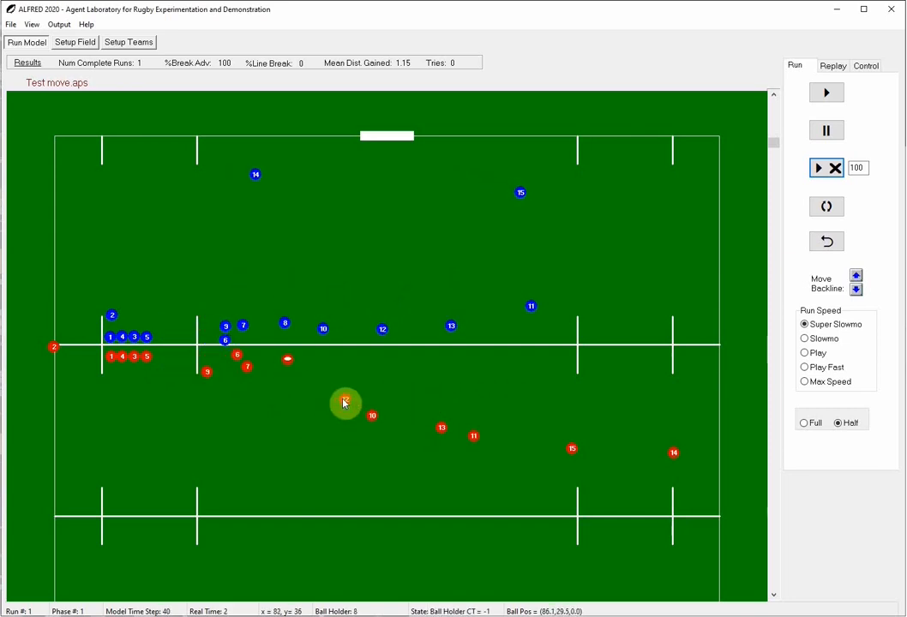
click(76, 42)
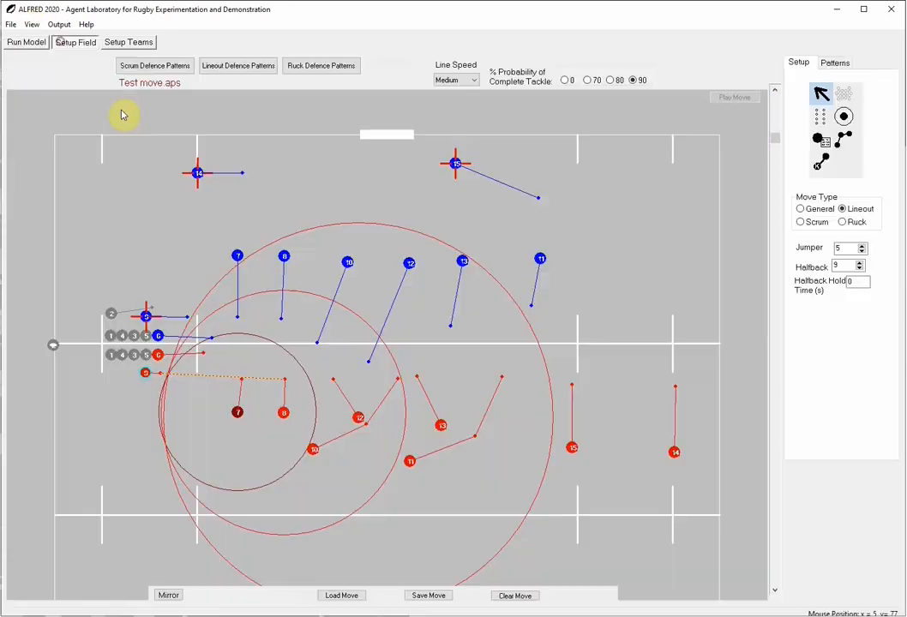
Make red player 12 a dummy runner and set the pace of the player's run waypoint to Run (Sprint)
right_click(359, 419)
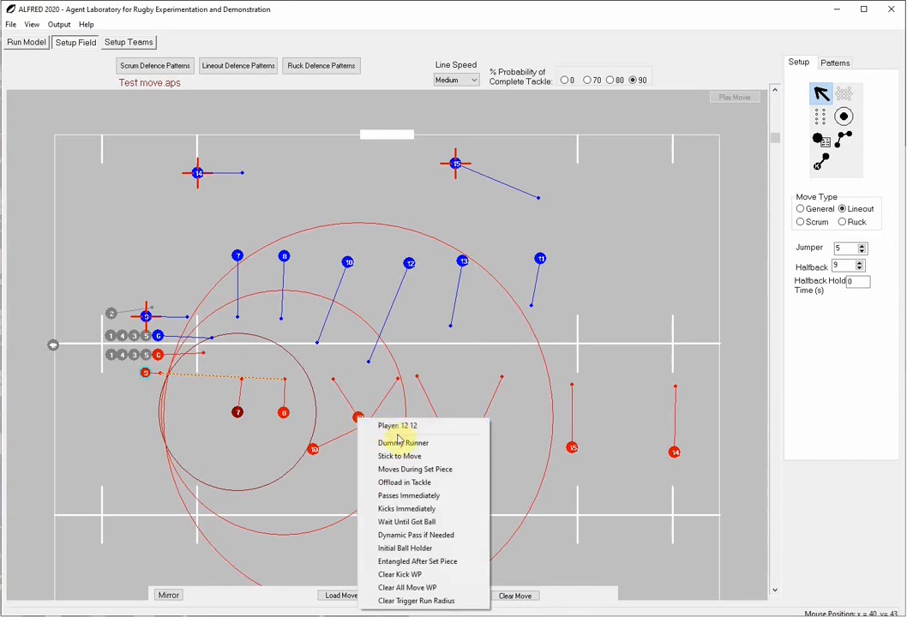
click(400, 442)
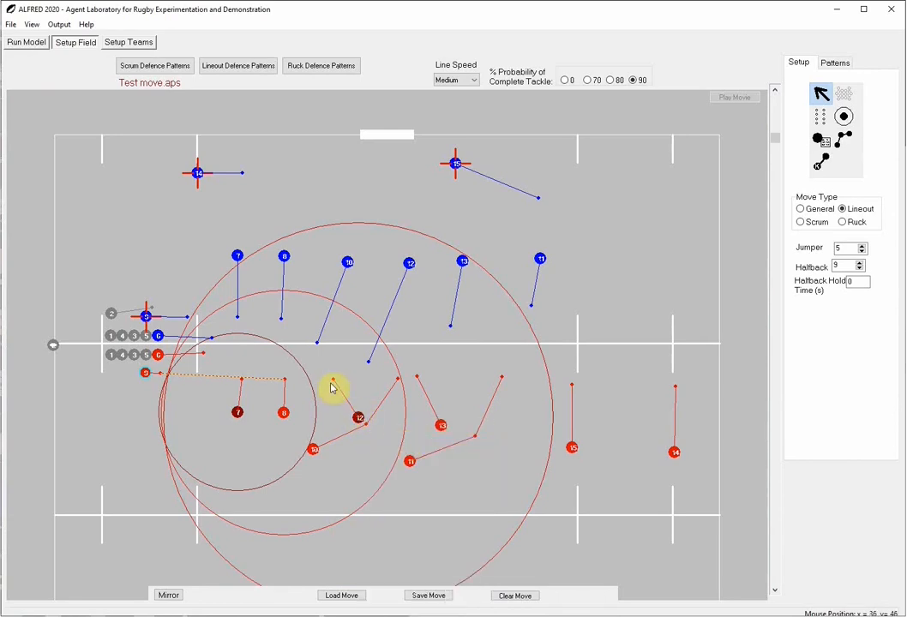
right_click(334, 382)
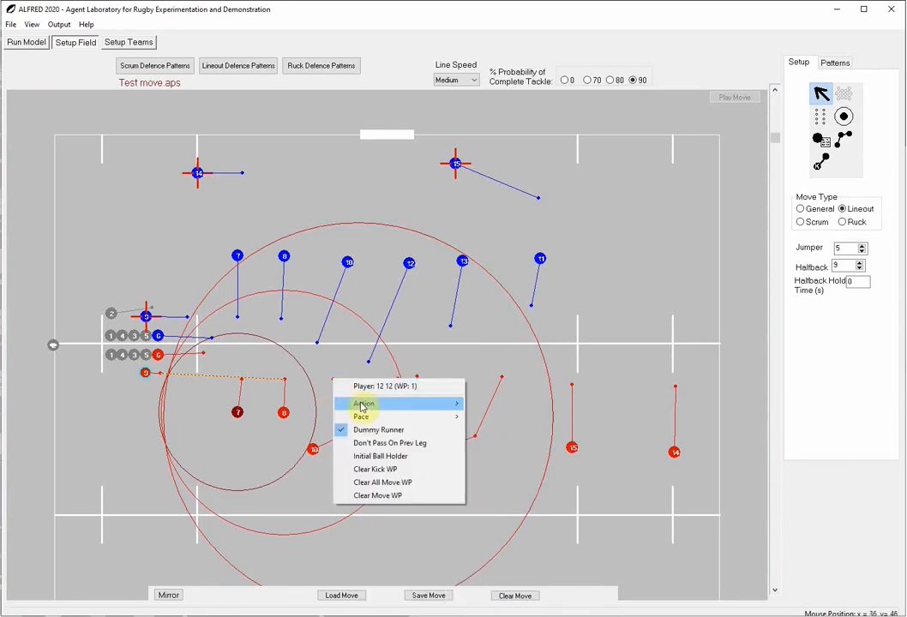
mouse_move(363, 408)
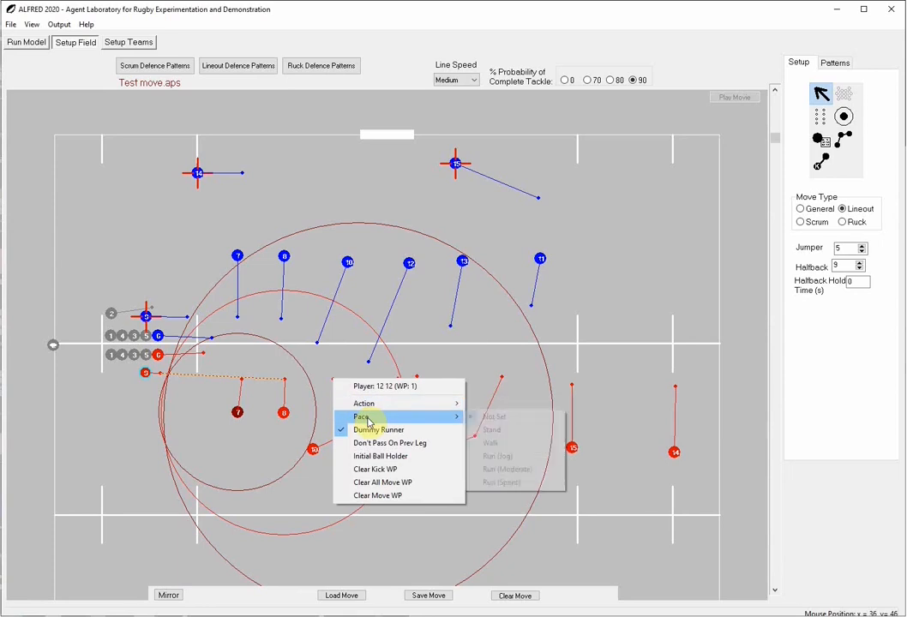
click(518, 485)
Run the move to observe player 12's sprinting dummy run, and return to the field setup
click(23, 47)
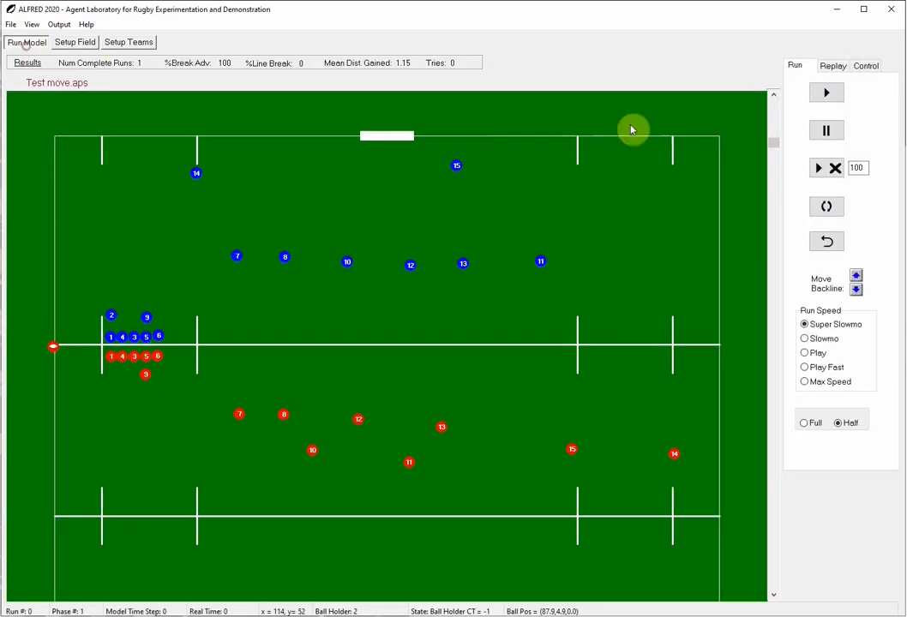
click(829, 170)
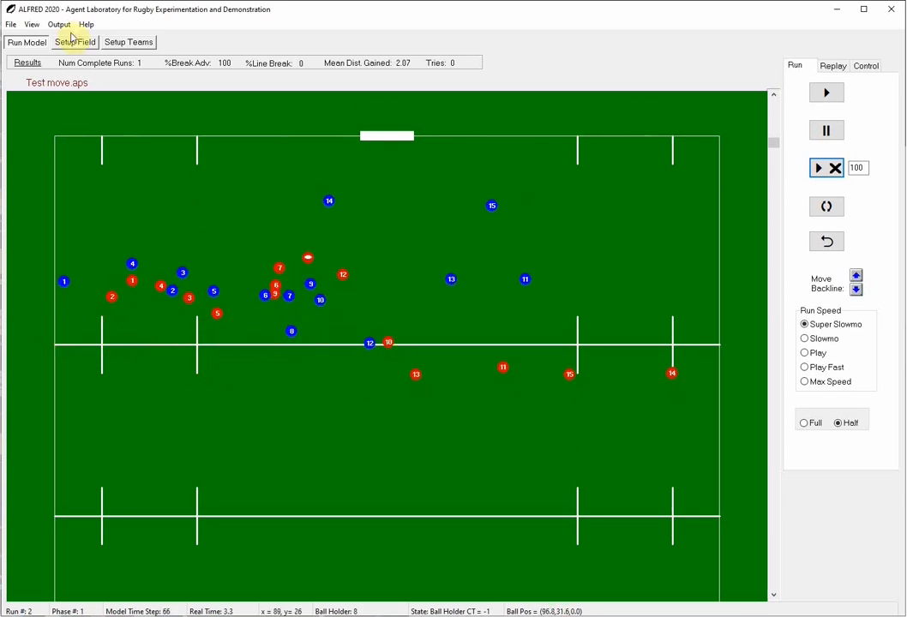
click(77, 42)
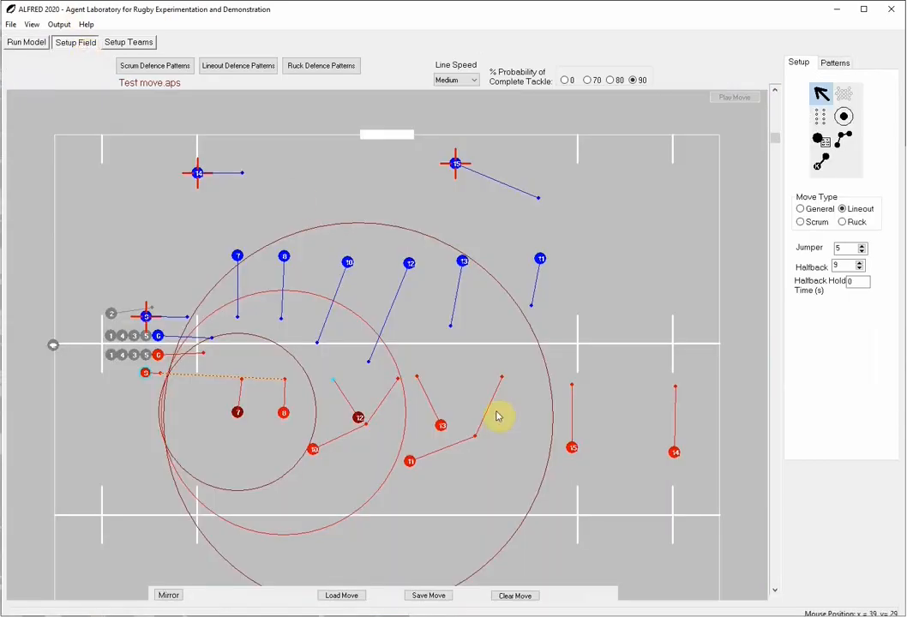
Set both of red player 10's run waypoints to Run (Sprint) pace and enable Stick to Move for the player
right_click(367, 429)
mouse_move(428, 463)
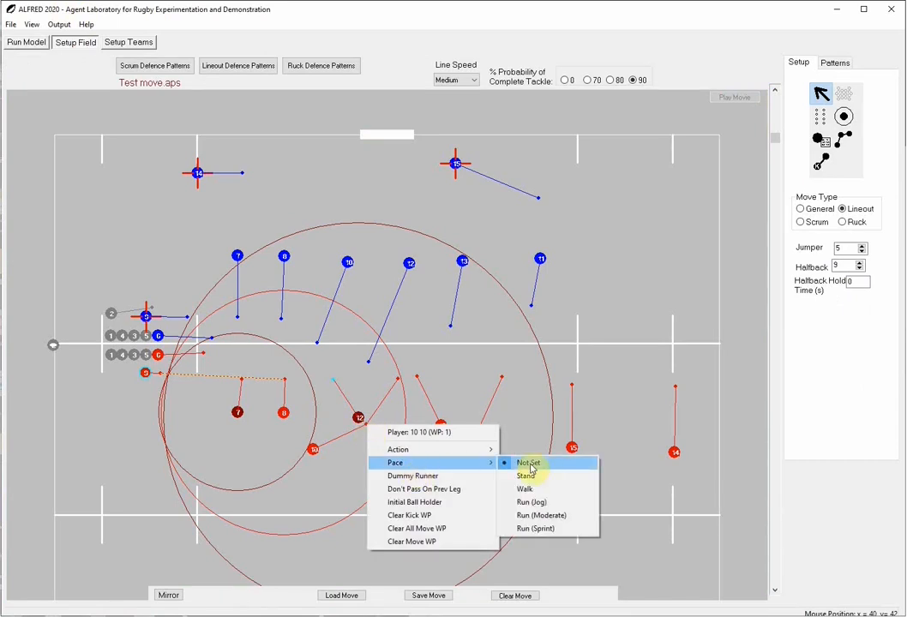
click(555, 530)
right_click(398, 382)
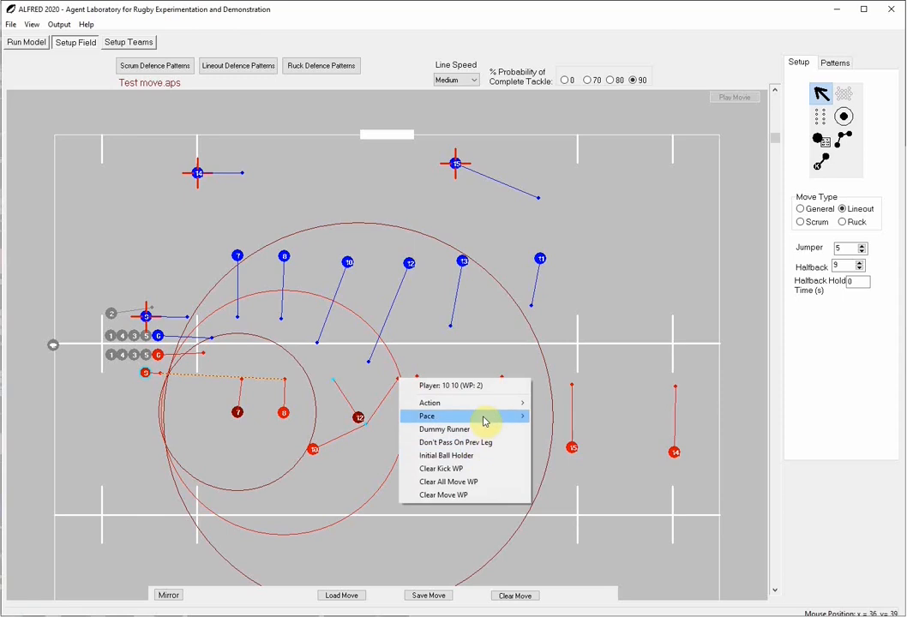
mouse_move(485, 418)
click(585, 482)
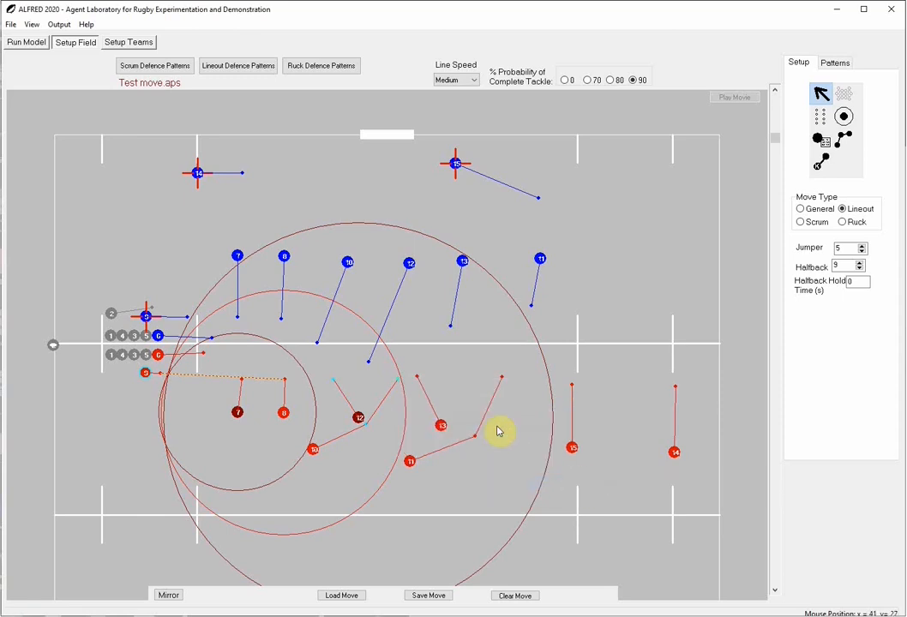
right_click(313, 451)
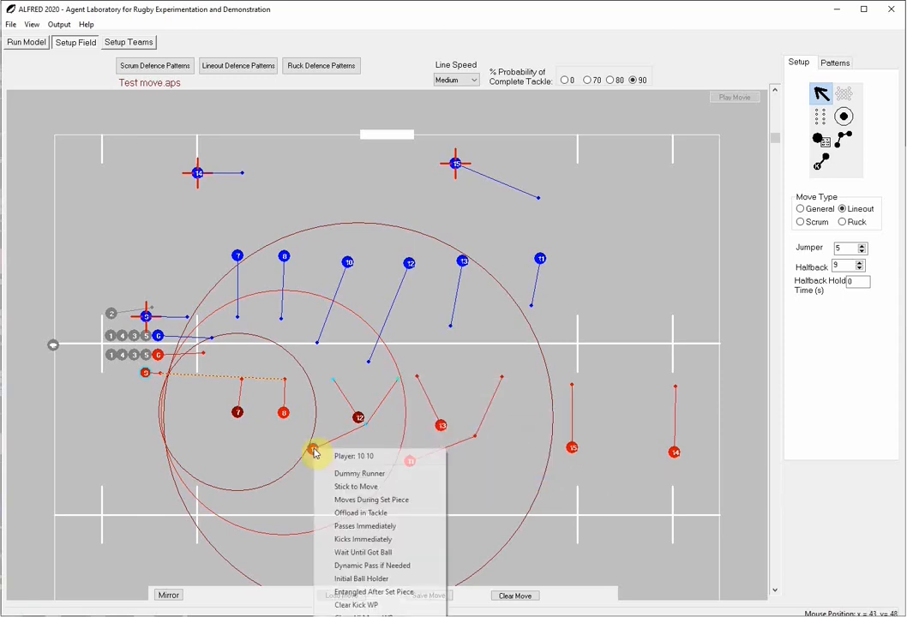
click(347, 487)
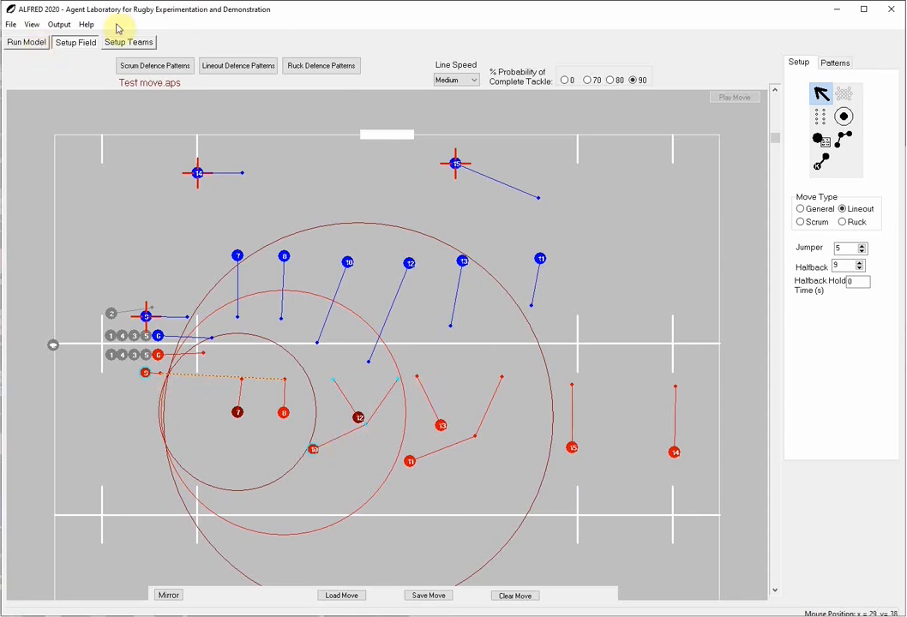
Draw a trigger run radius around red player 10 reaching the end of red player 9's run, and test it by running the move
click(844, 115)
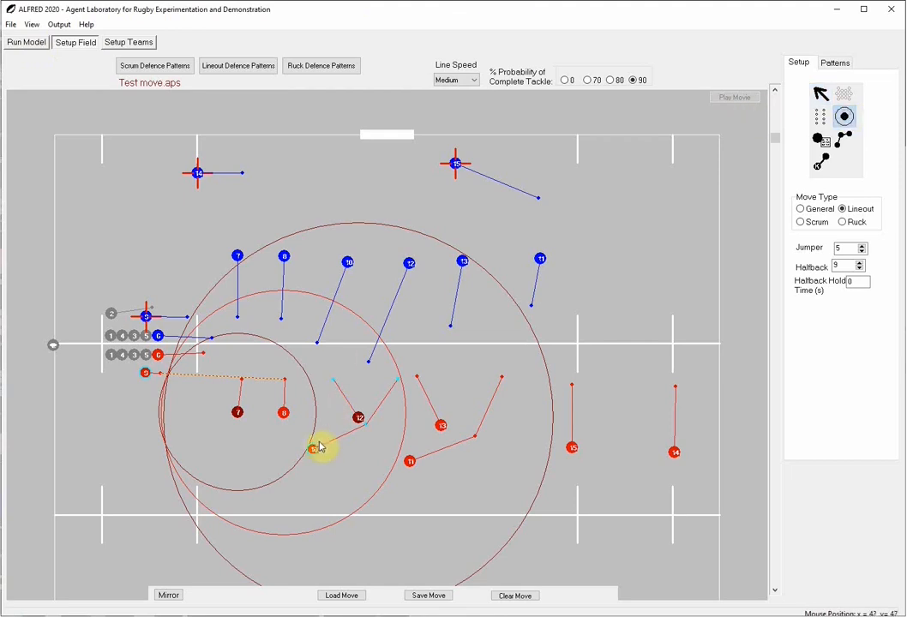
mouse_move(317, 433)
mouse_down()
mouse_move(391, 297)
mouse_move(356, 304)
mouse_move(382, 290)
mouse_up()
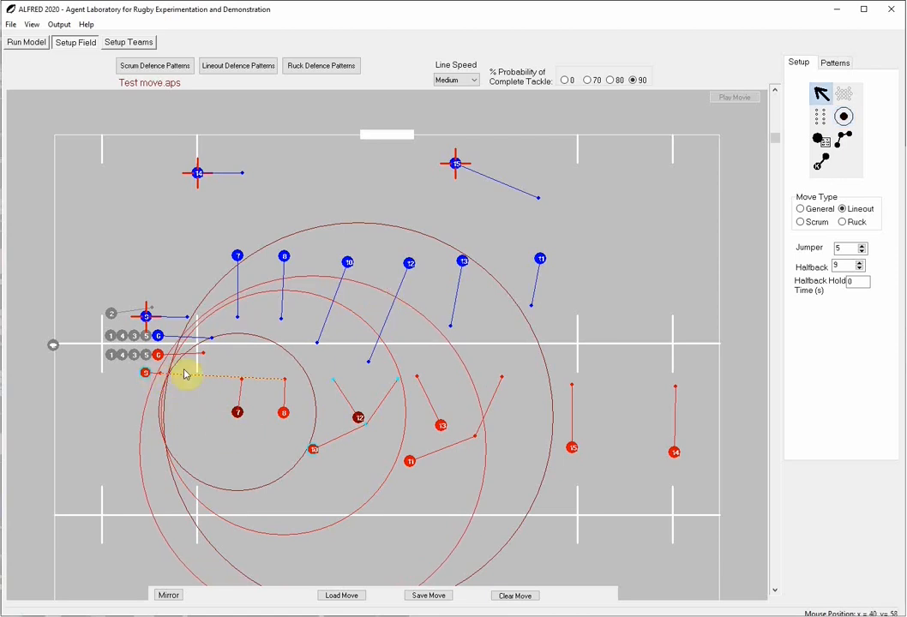
click(27, 42)
click(828, 174)
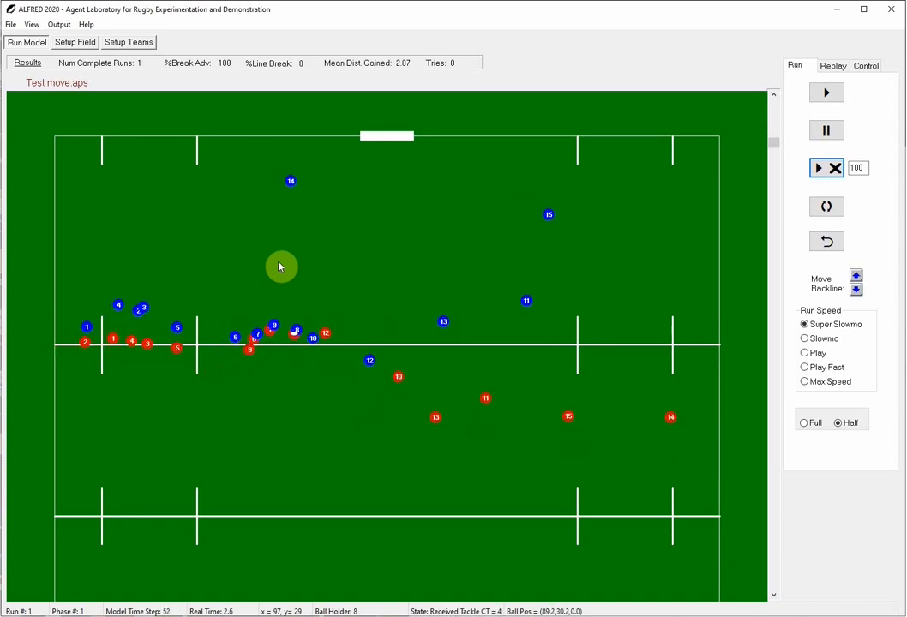
click(836, 137)
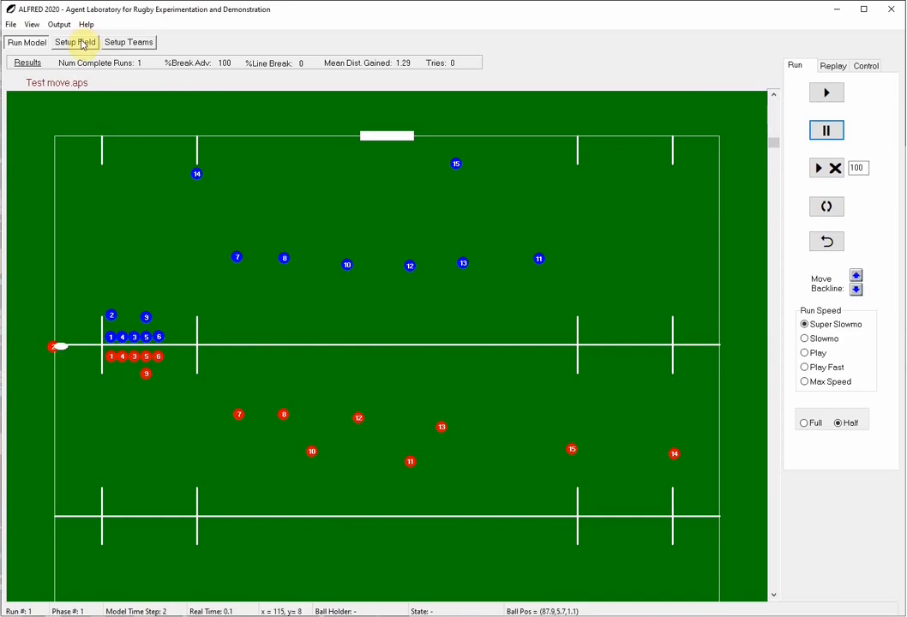
click(77, 43)
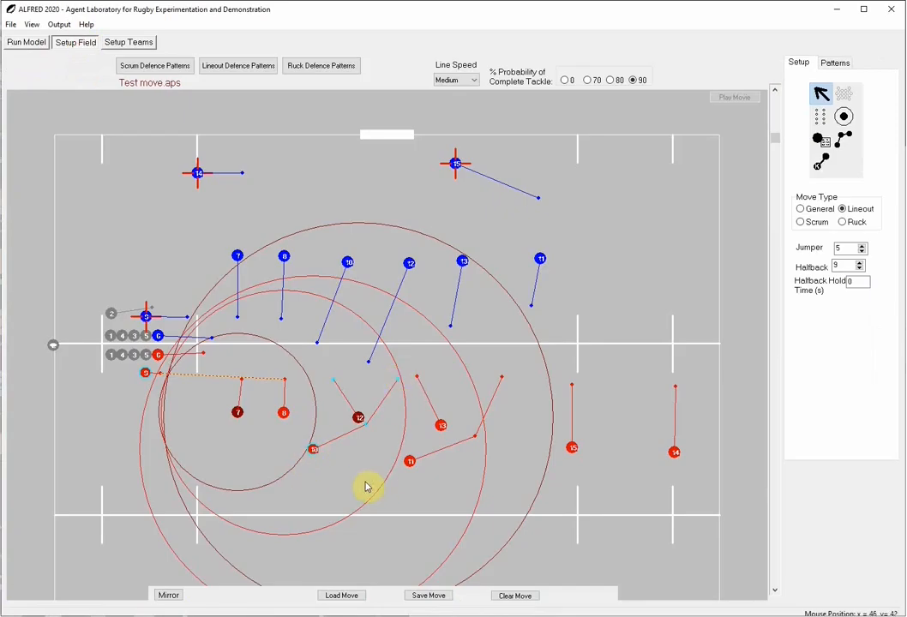
Enable Moves During Set Piece for red player 10 and run the move to observe the player's start
right_click(315, 452)
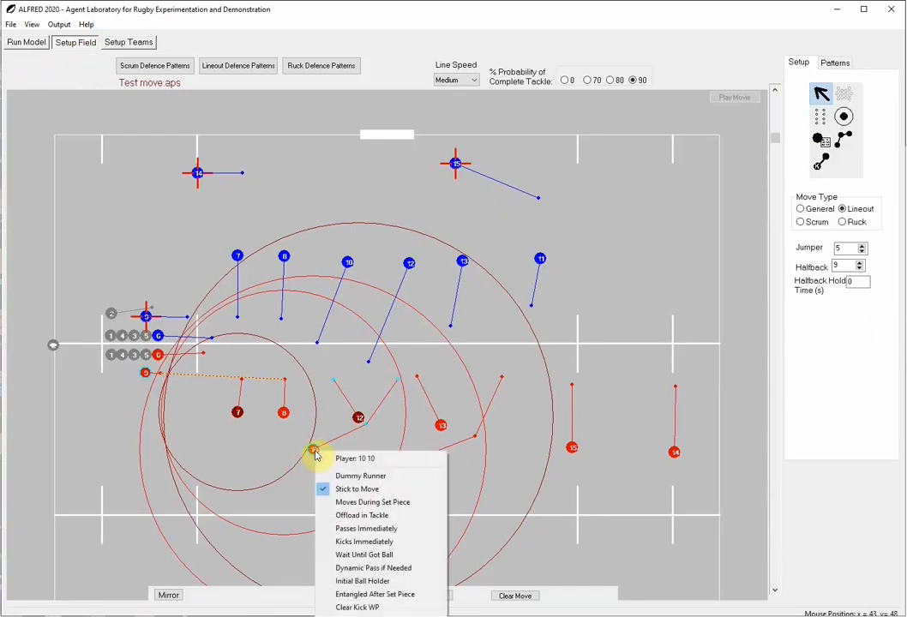
click(320, 486)
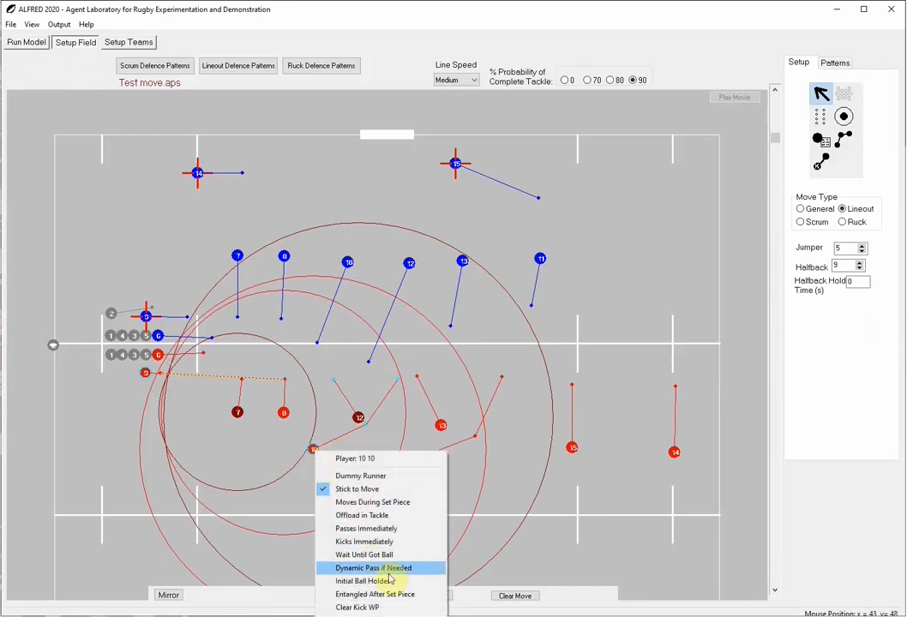
click(382, 510)
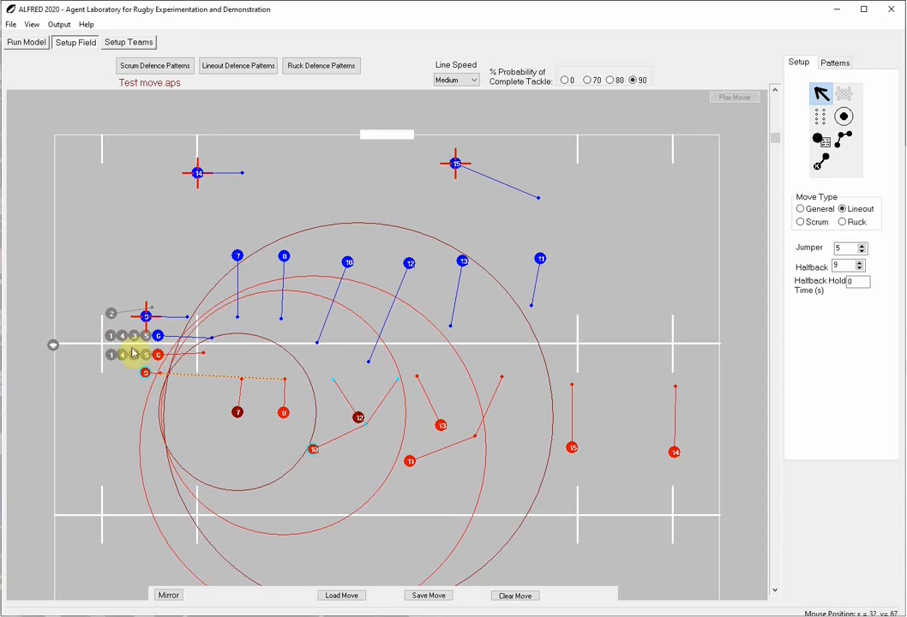
click(23, 46)
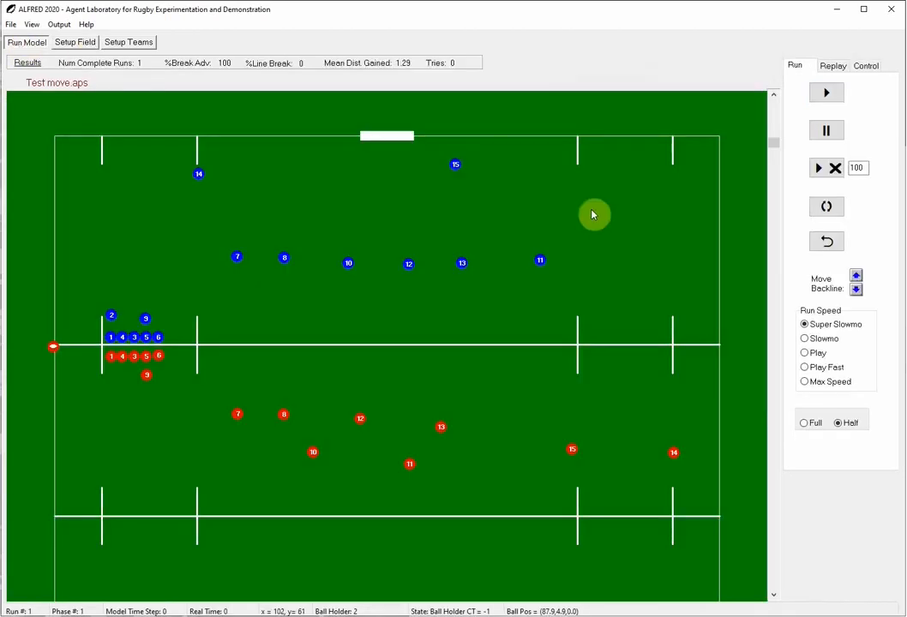
click(830, 178)
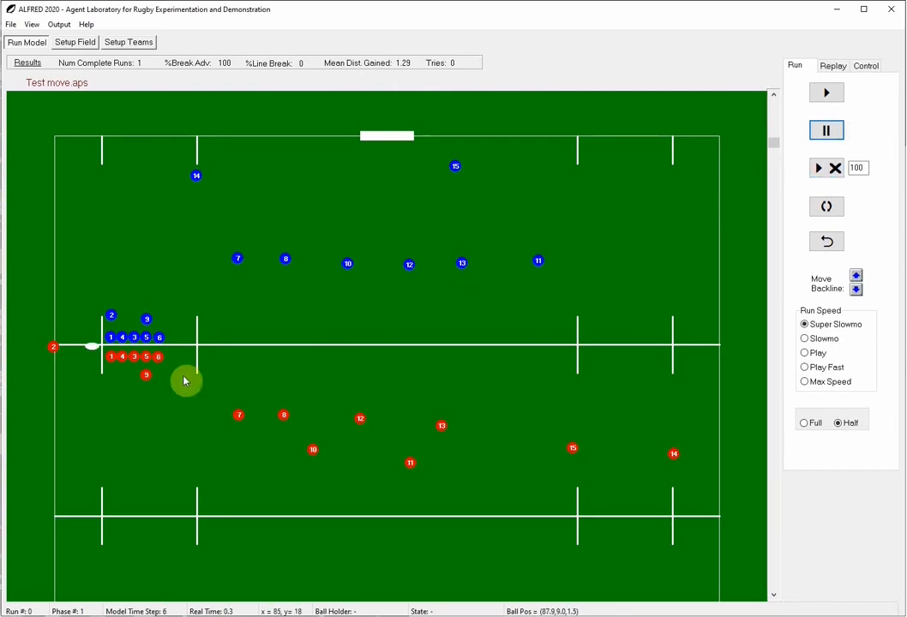
click(833, 94)
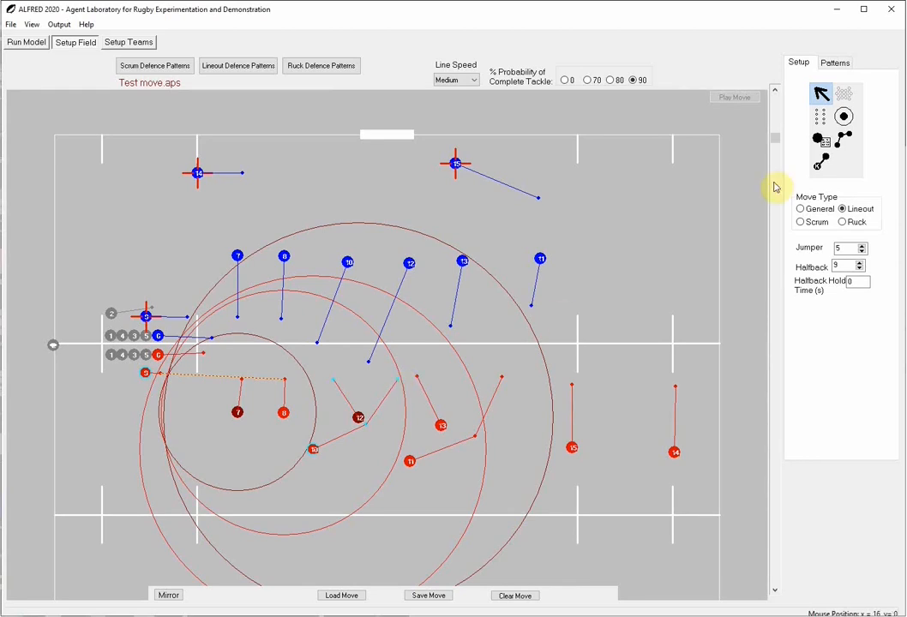
Clear red player 10's trigger run radius and run the move to check the timing of the player's run
click(845, 117)
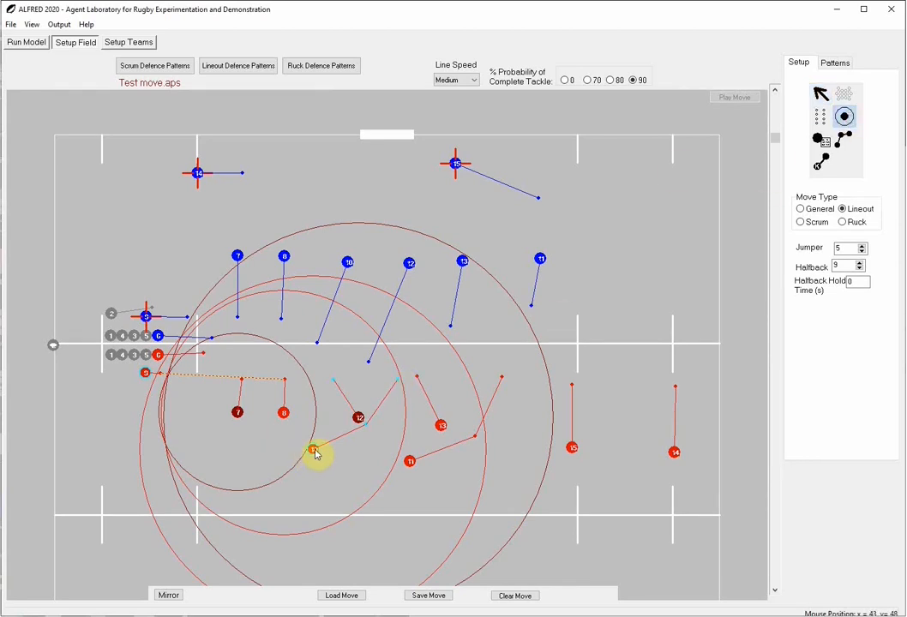
right_click(315, 452)
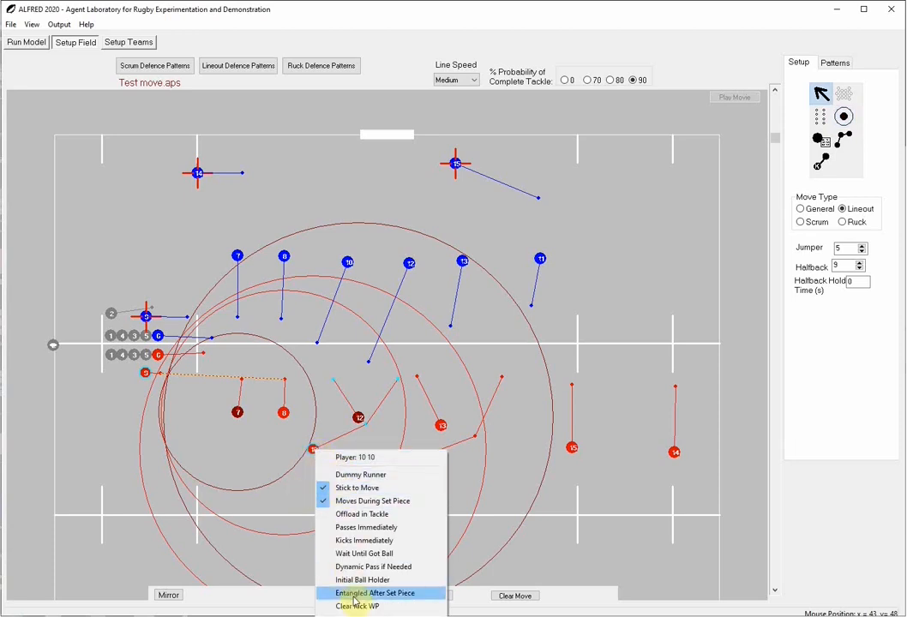
key(Escape)
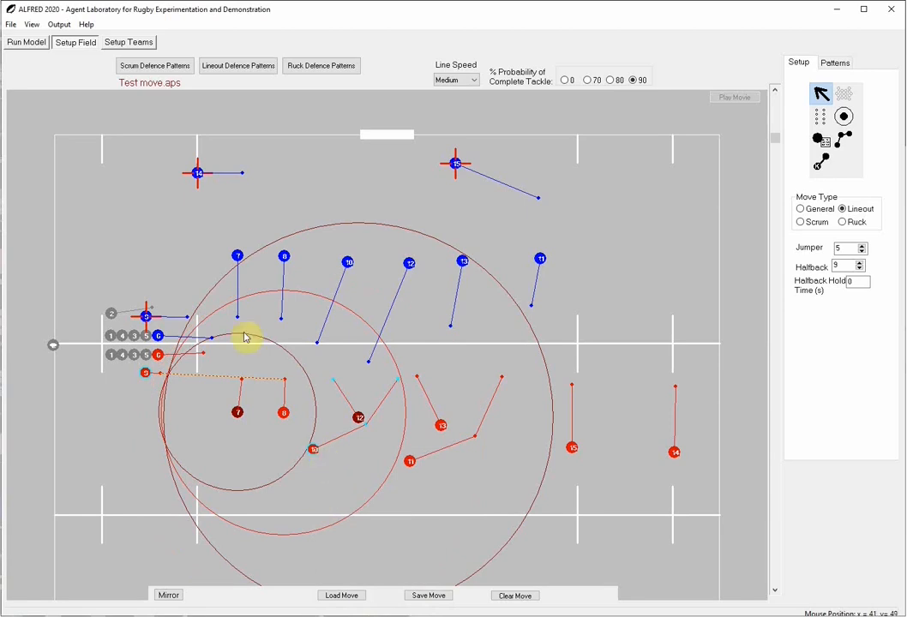
click(27, 42)
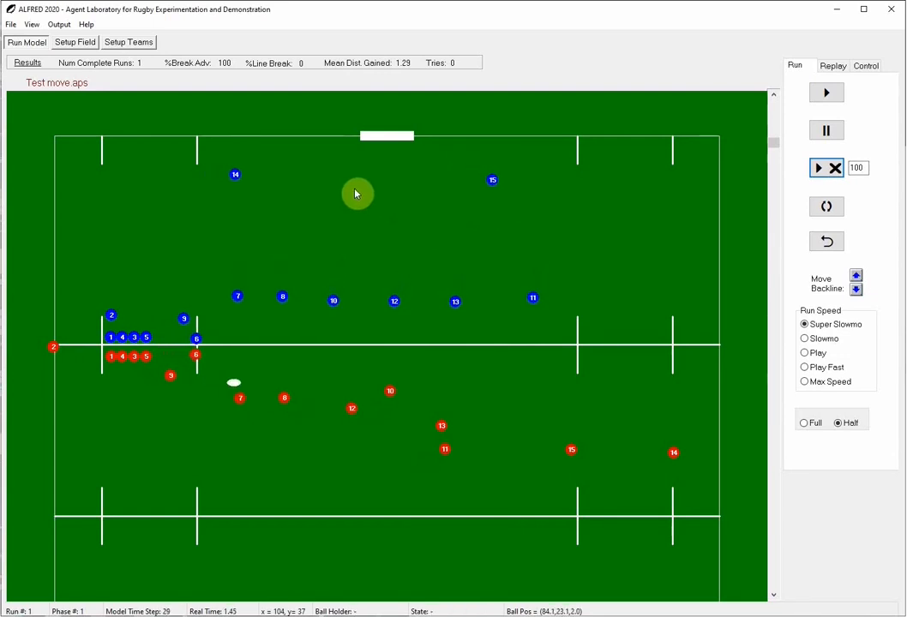
click(65, 41)
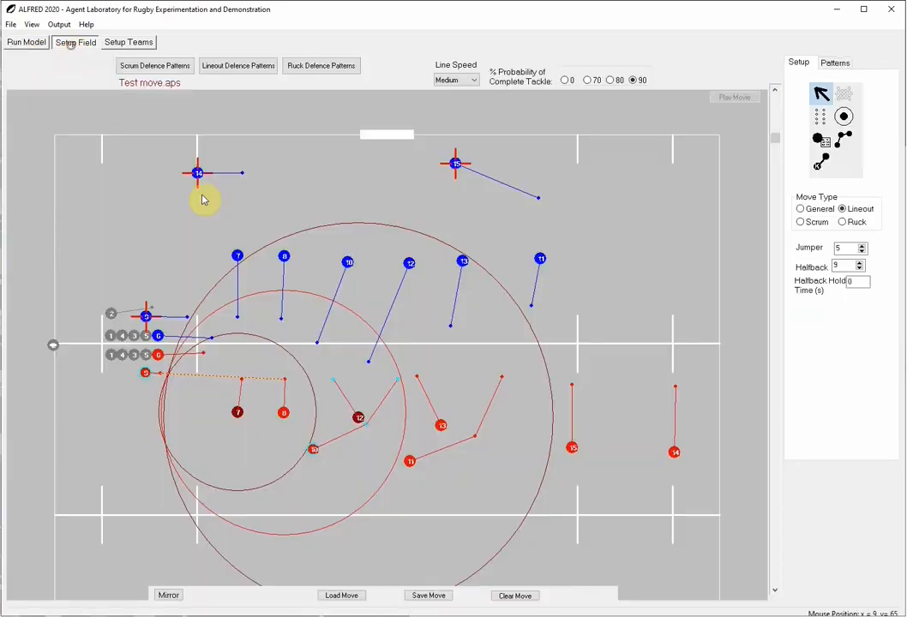
Turn off Stick to Move for red player 10 and run the move again to check the player's run
right_click(313, 451)
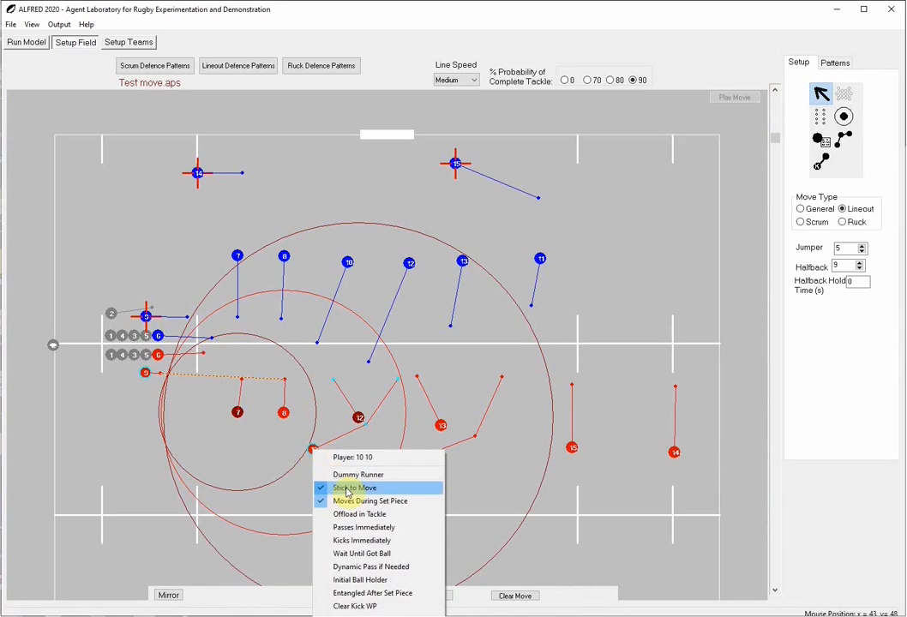
click(347, 488)
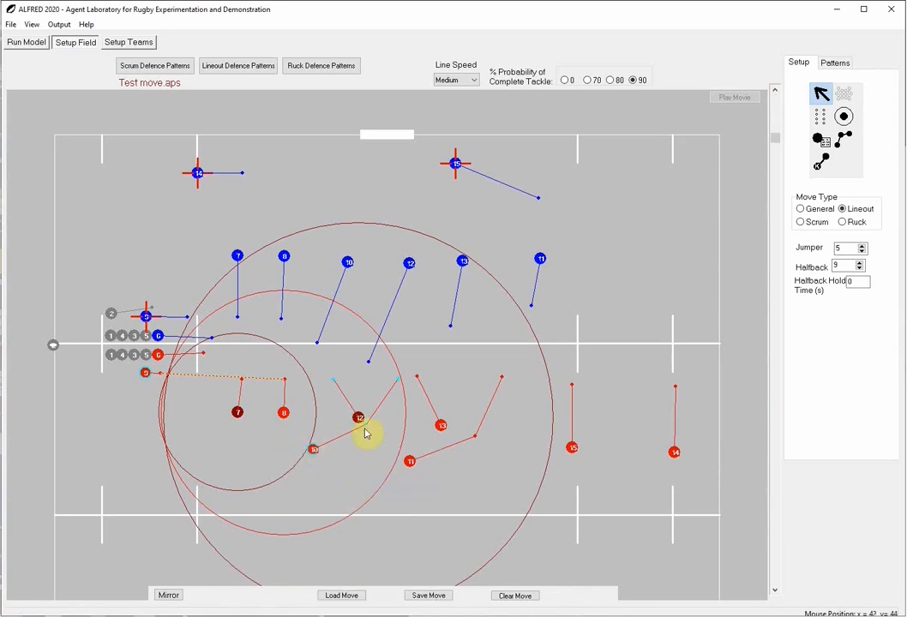
click(27, 42)
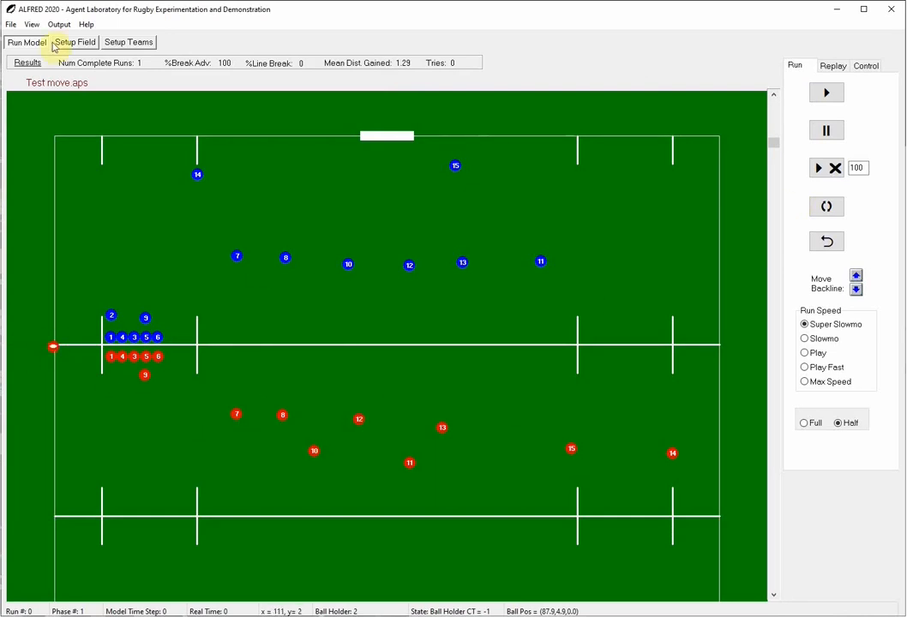
click(828, 204)
click(830, 168)
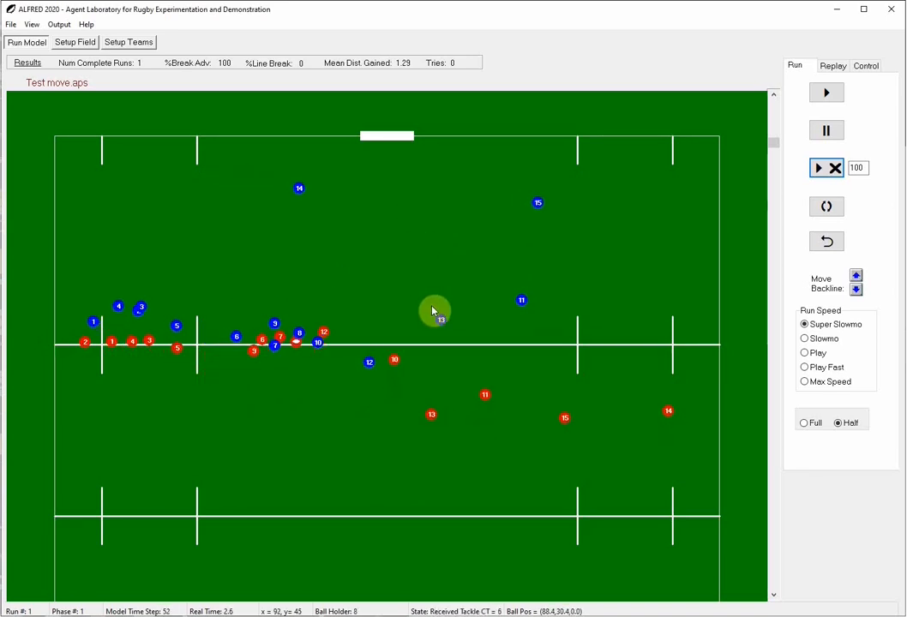
click(823, 131)
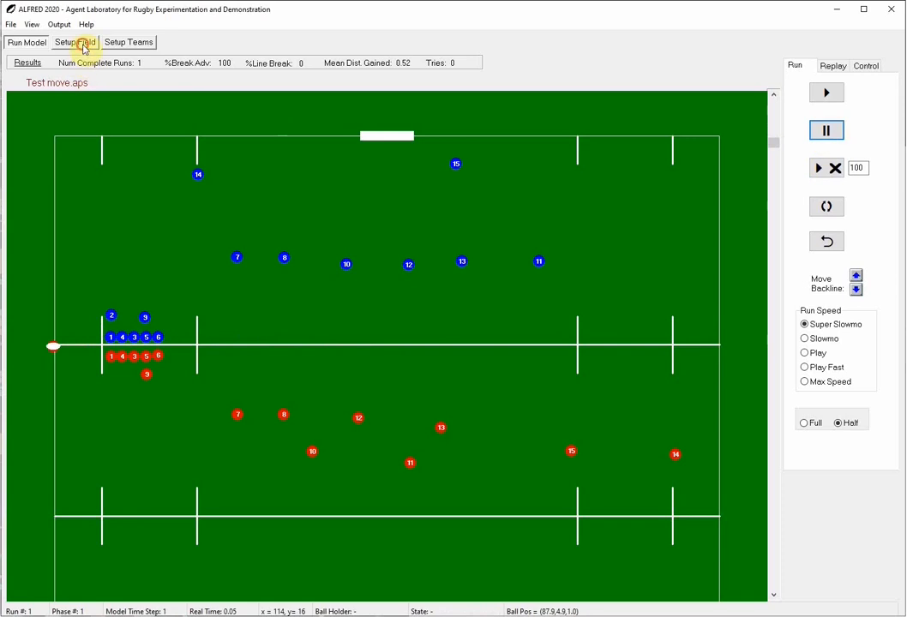
click(84, 48)
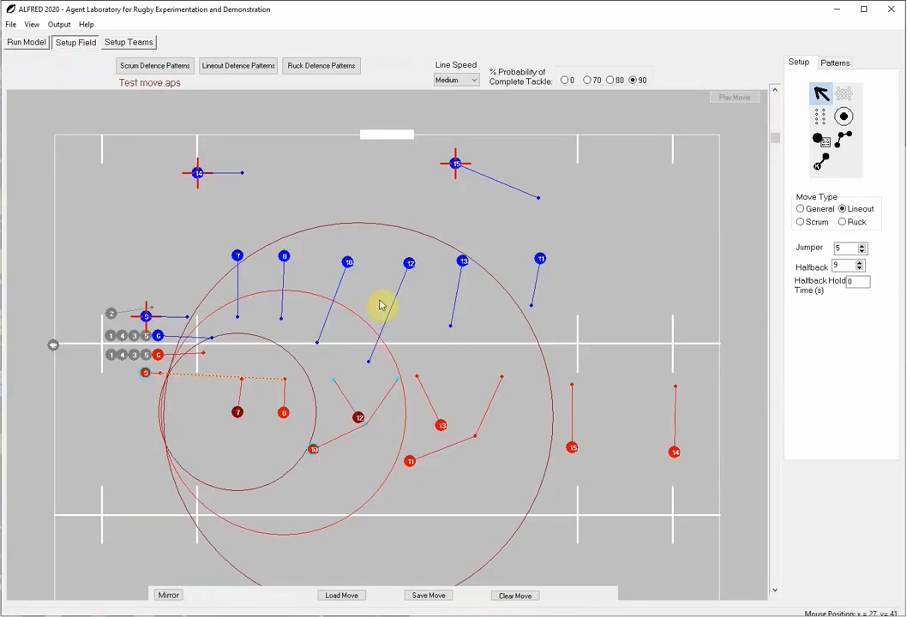